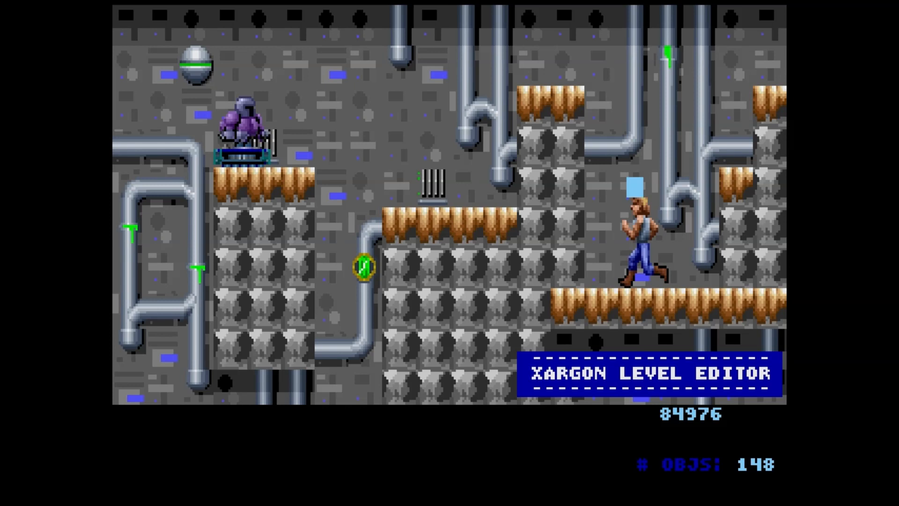
Load the level file board_01 into the editor
{"action": "type", "text": "lb"}
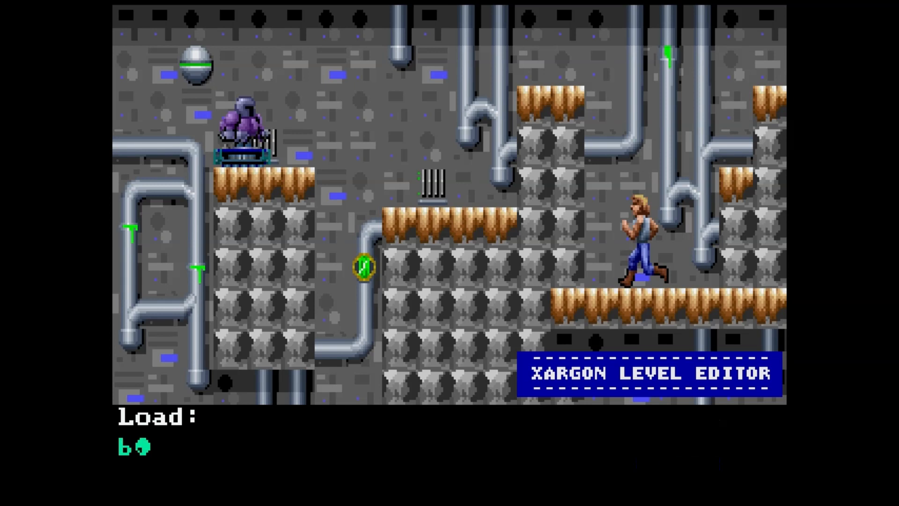
{"action": "type", "text": "oard_01"}
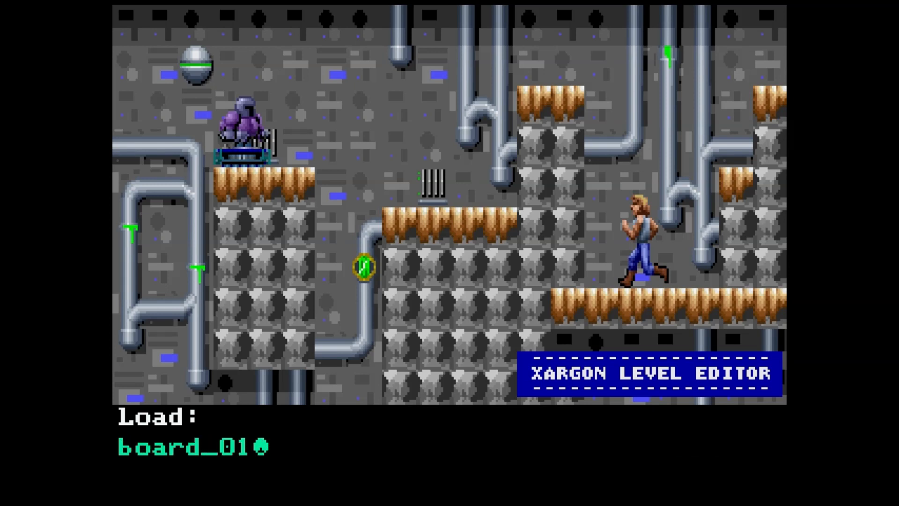
{"action": "key", "text": "Return"}
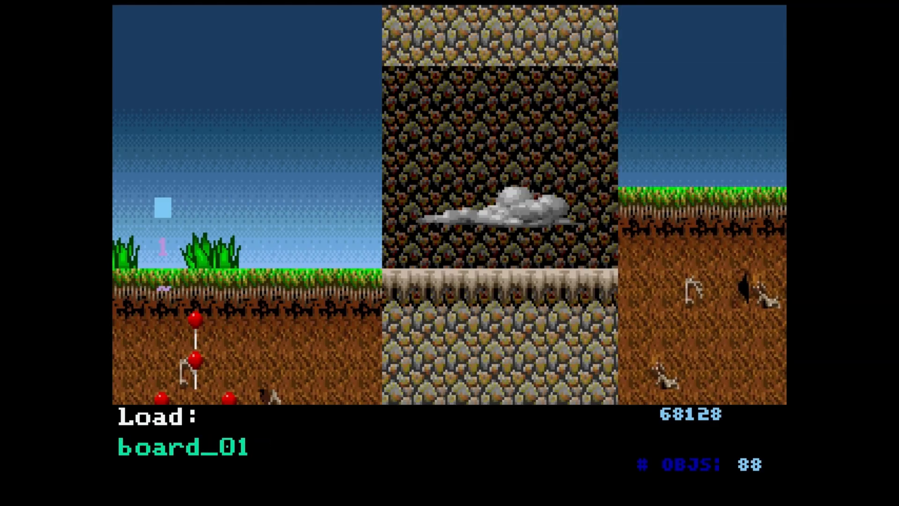
Examine the group of lollipops buried in the dirt beneath the grass near the level start
{"action": "key", "text": "Down"}
{"action": "key", "text": "Down"}
{"action": "key", "text": "Down"}
{"action": "key", "text": "Down"}
{"action": "key", "text": "Down"}
{"action": "key", "text": "Down"}
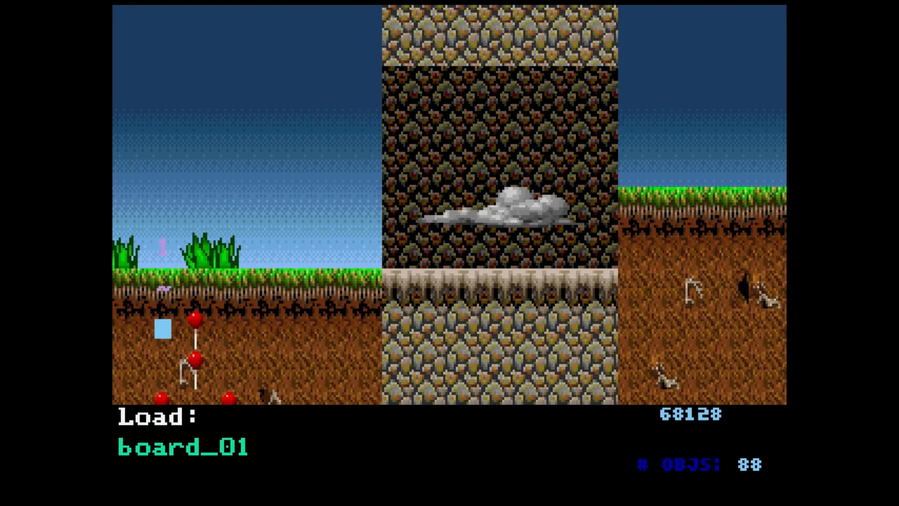
{"action": "key", "text": "Right"}
{"action": "key", "text": "Right"}
{"action": "key", "text": "Up"}
{"action": "key", "text": "Up"}
{"action": "key", "text": "Up"}
{"action": "key", "text": "Up"}
{"action": "key", "text": "Up"}
{"action": "key", "text": "Up"}
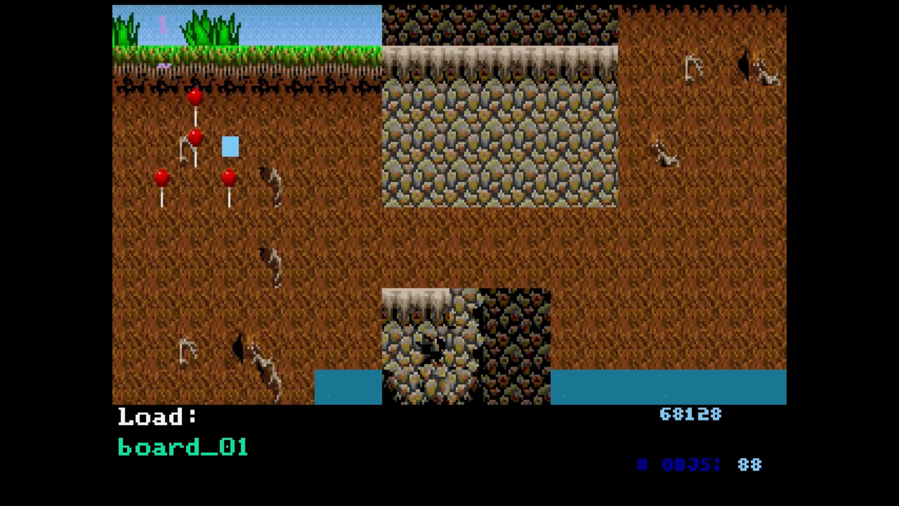
{"action": "key", "text": "Down"}
{"action": "key", "text": "Down"}
{"action": "key", "text": "Down"}
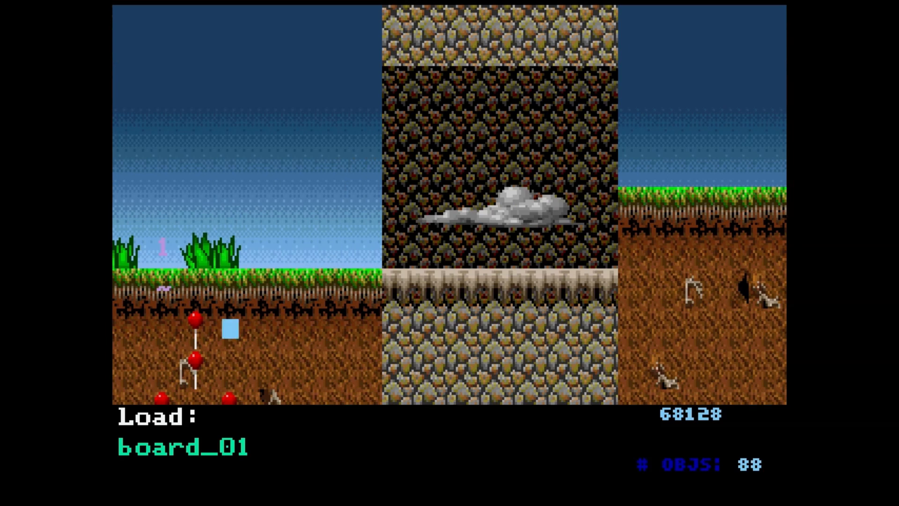
{"action": "key", "text": "Left"}
{"action": "key", "text": "Down"}
{"action": "key", "text": "Down"}
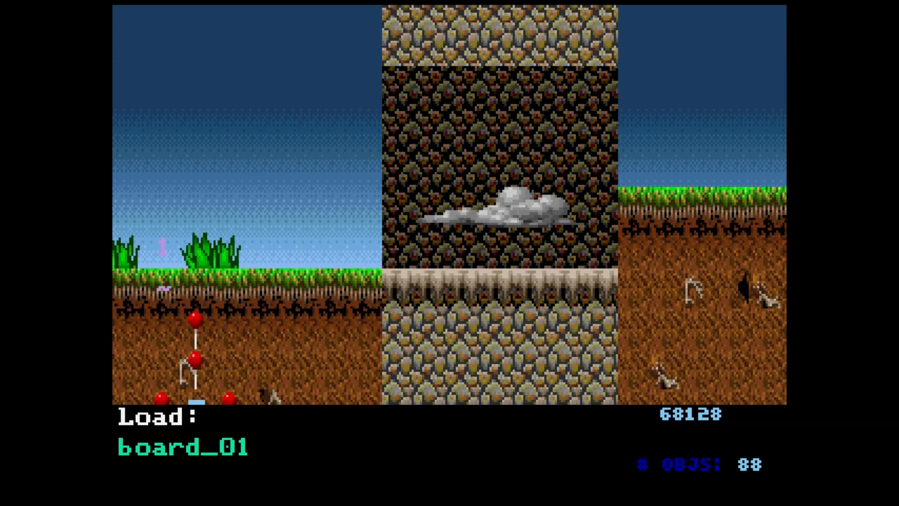
{"action": "key", "text": "Right"}
{"action": "key", "text": "Down"}
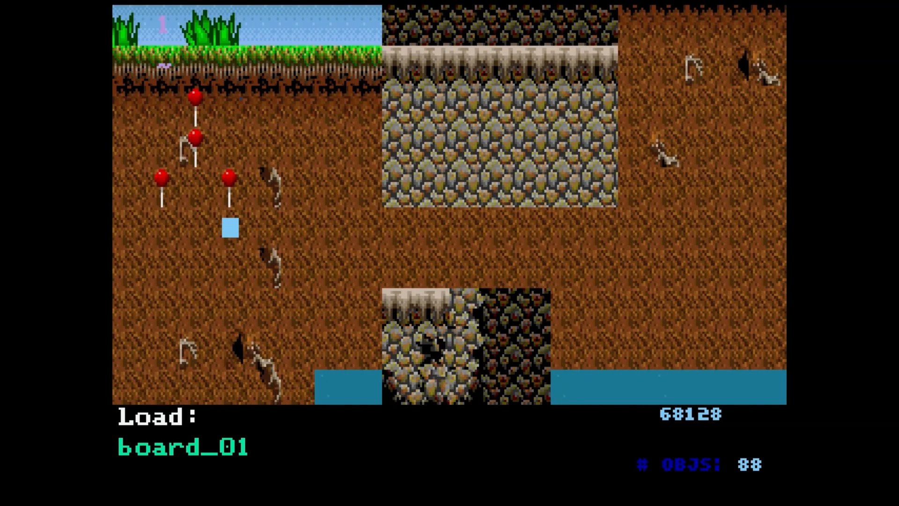
{"action": "key", "text": "Up"}
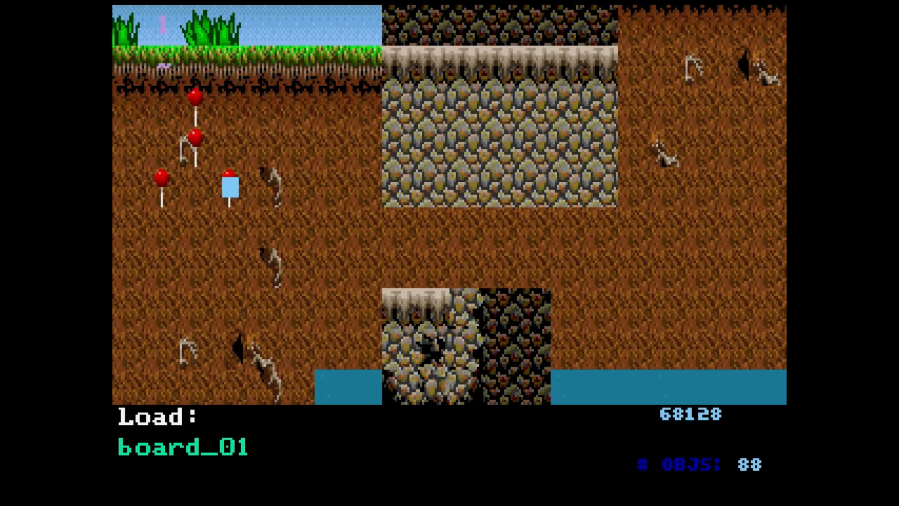
{"action": "key", "text": "Up"}
{"action": "key", "text": "Up"}
{"action": "key", "text": "Up"}
{"action": "key", "text": "Up"}
{"action": "key", "text": "Up"}
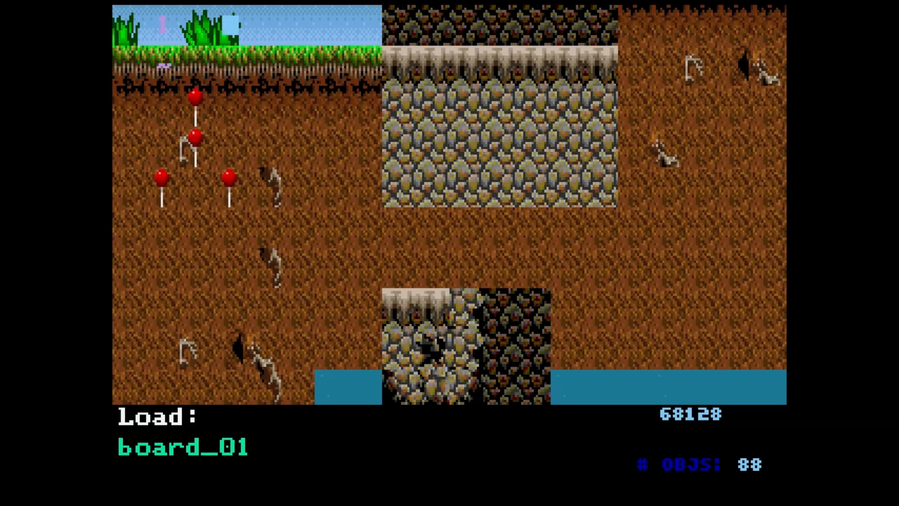
Delete the topmost lollipop in the dirt just below the grass
{"action": "key", "text": "Down"}
{"action": "key", "text": "Down"}
{"action": "key", "text": "Down"}
{"action": "key", "text": "Left"}
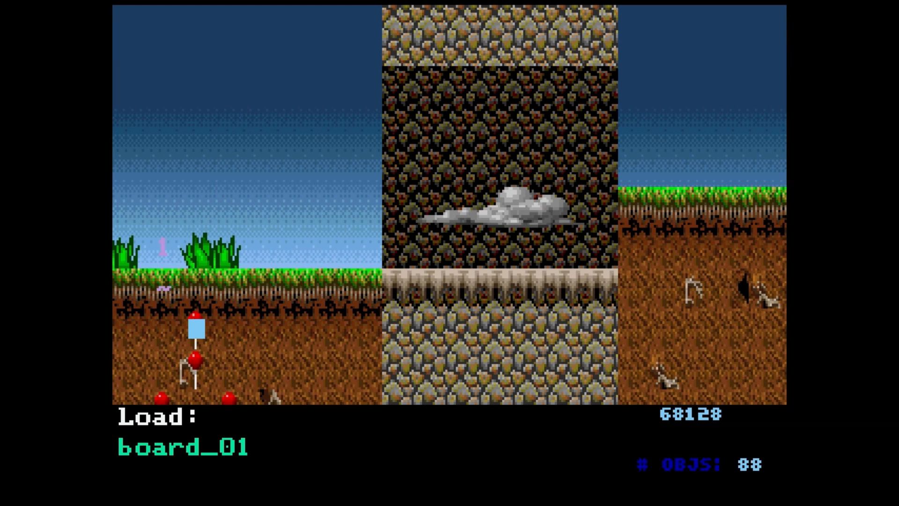
{"action": "key", "text": "o"}
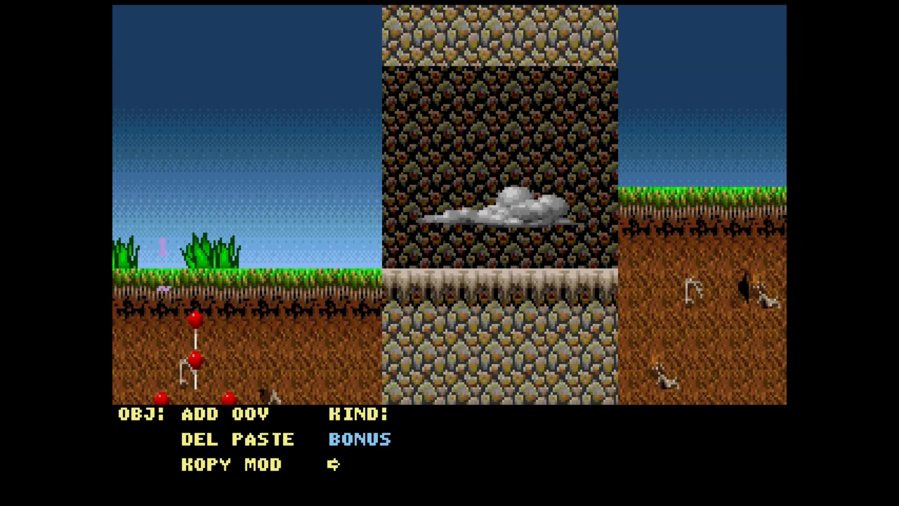
{"action": "key", "text": "d"}
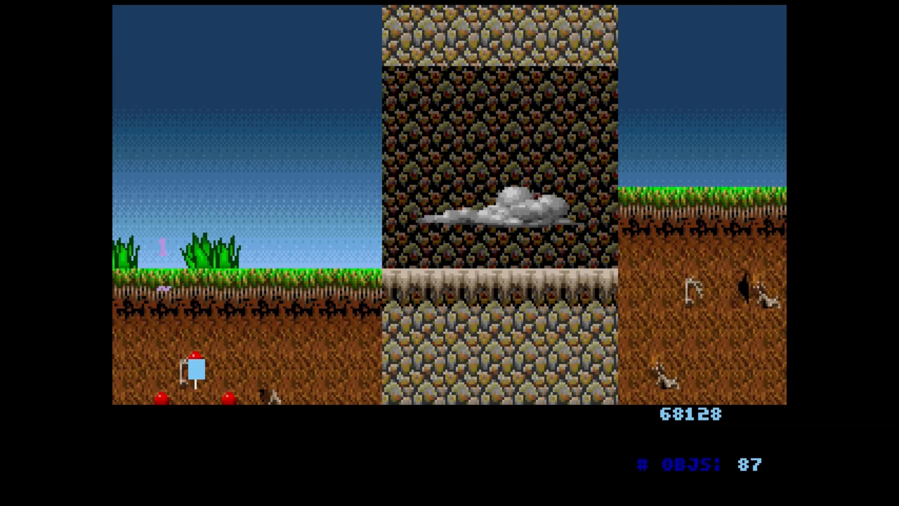
Copy the uppermost remaining lollipop in the dirt below the grass
{"action": "key", "text": "o"}
{"action": "key", "text": "a"}
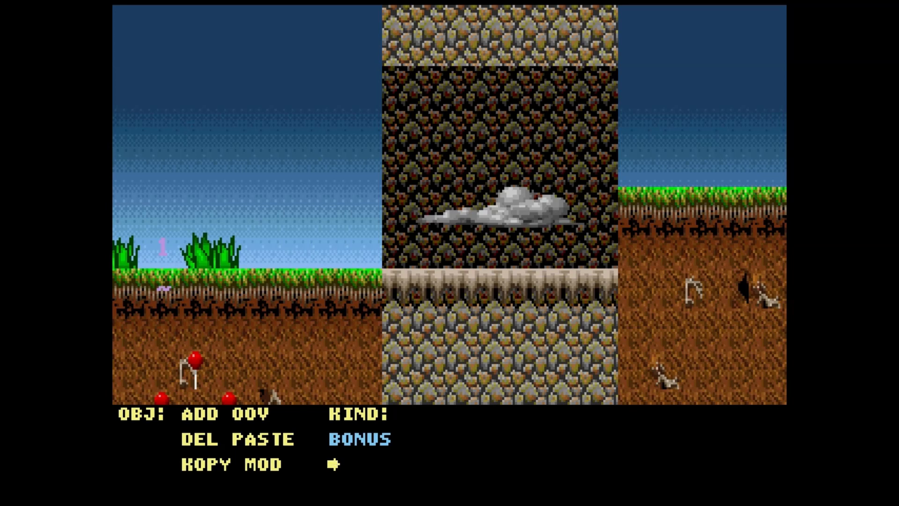
{"action": "key", "text": "Escape"}
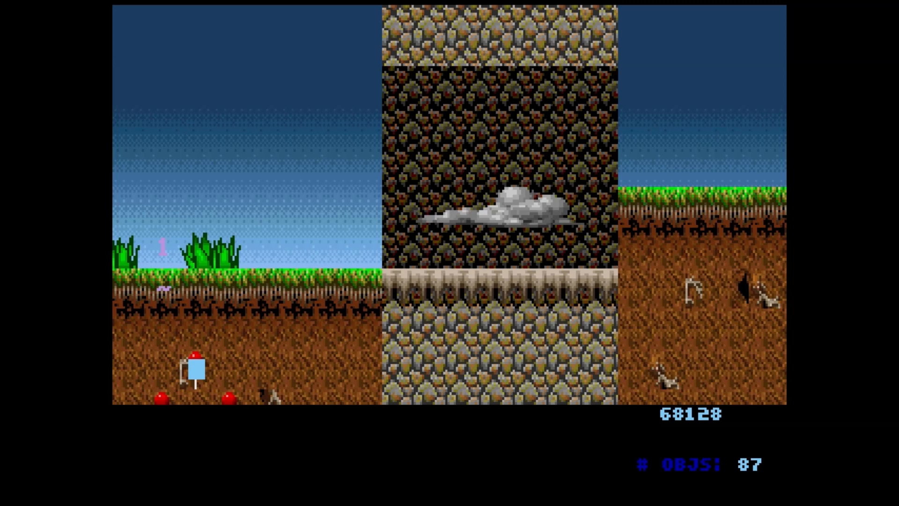
Paste the copied lollipop onto the dark stone background just above the cloud
{"action": "key", "text": "Up"}
{"action": "key", "text": "Up"}
{"action": "key", "text": "Up"}
{"action": "key", "text": "Up"}
{"action": "key", "text": "Up"}
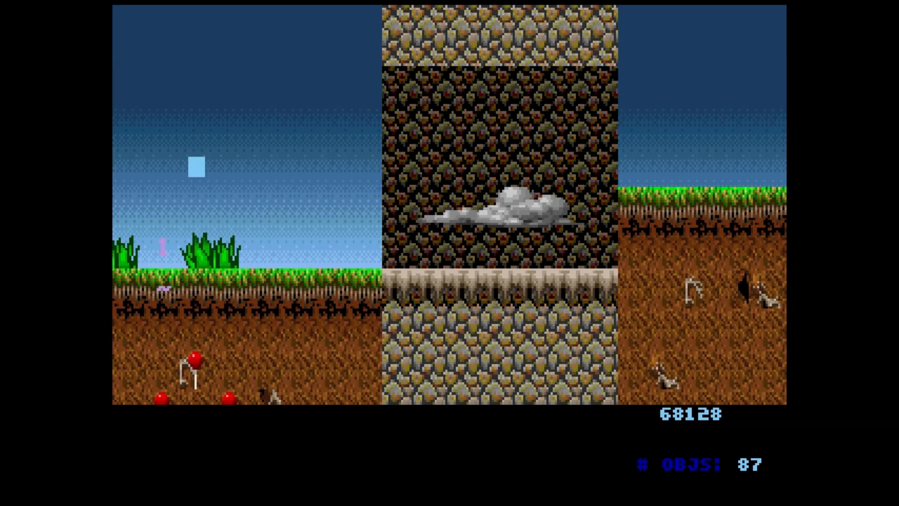
{"action": "key", "text": "Right"}
{"action": "key", "text": "Right"}
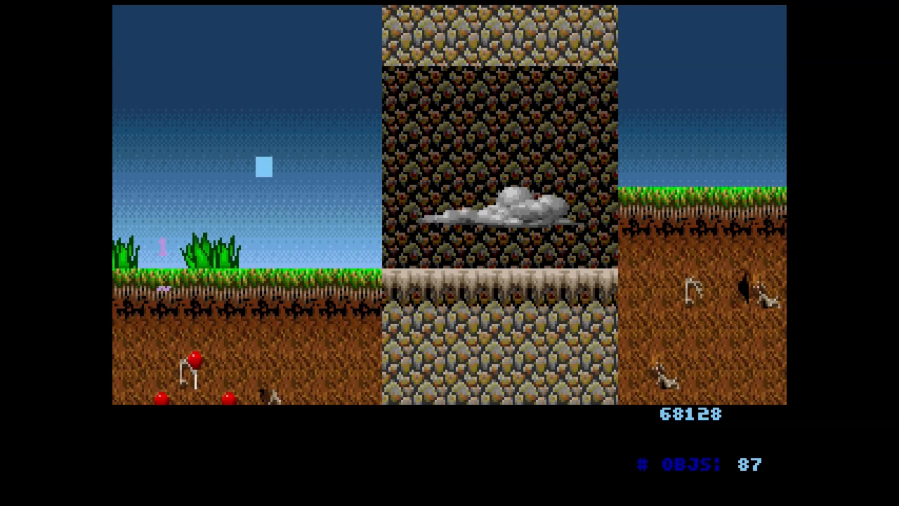
{"action": "key", "text": "Right"}
{"action": "key", "text": "Right"}
{"action": "key", "text": "Right"}
{"action": "key", "text": "Right"}
{"action": "key", "text": "Right"}
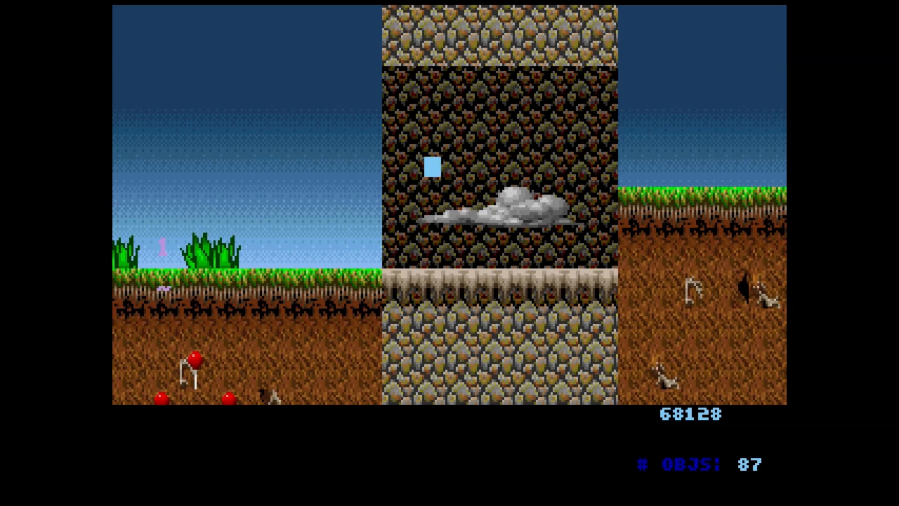
{"action": "key", "text": "Up"}
{"action": "key", "text": "Right"}
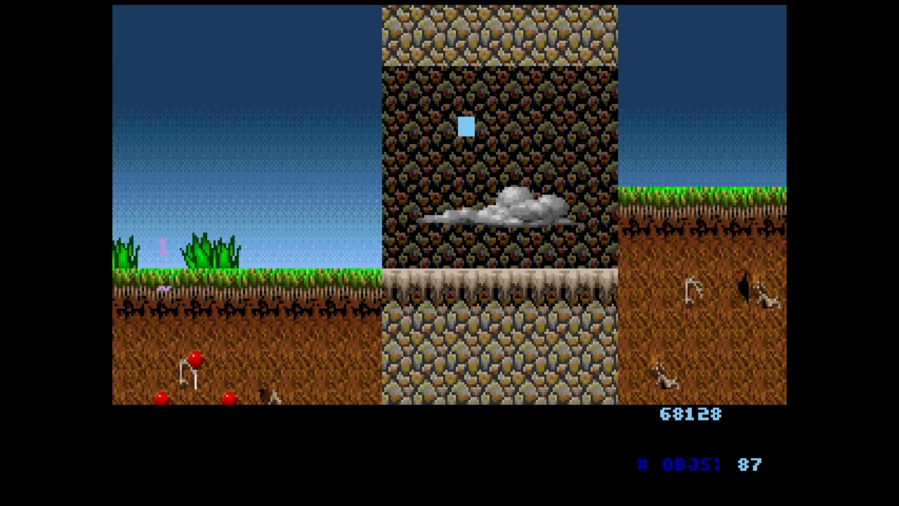
{"action": "key", "text": "o"}
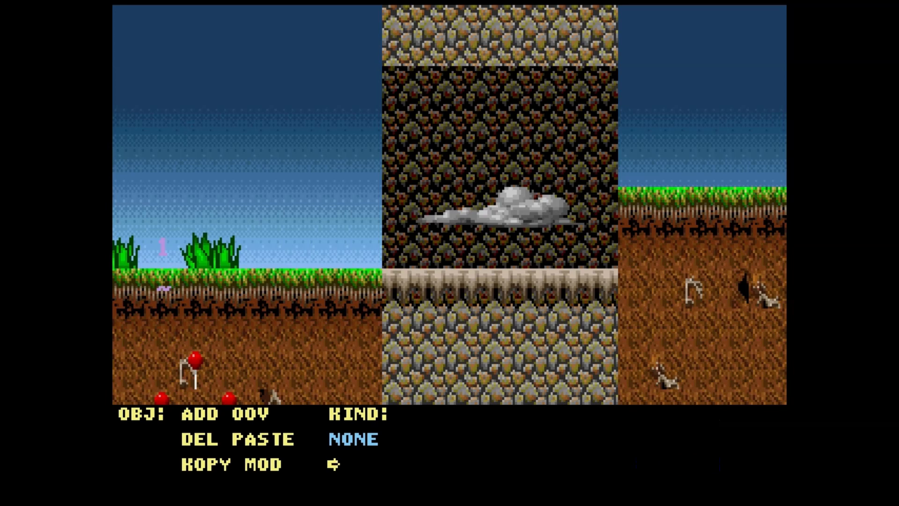
{"action": "key", "text": "p"}
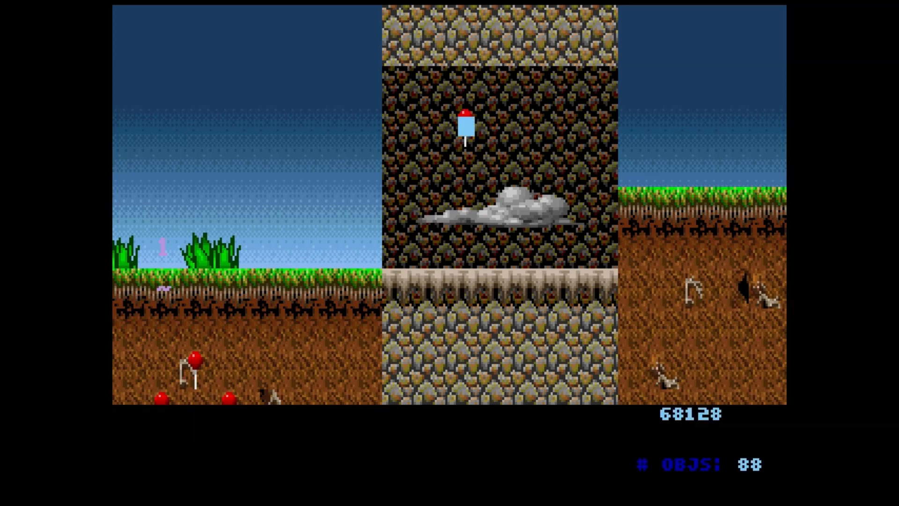
Paste another lollipop one tile to the left of the one on the dark stone background
{"action": "key", "text": "Down"}
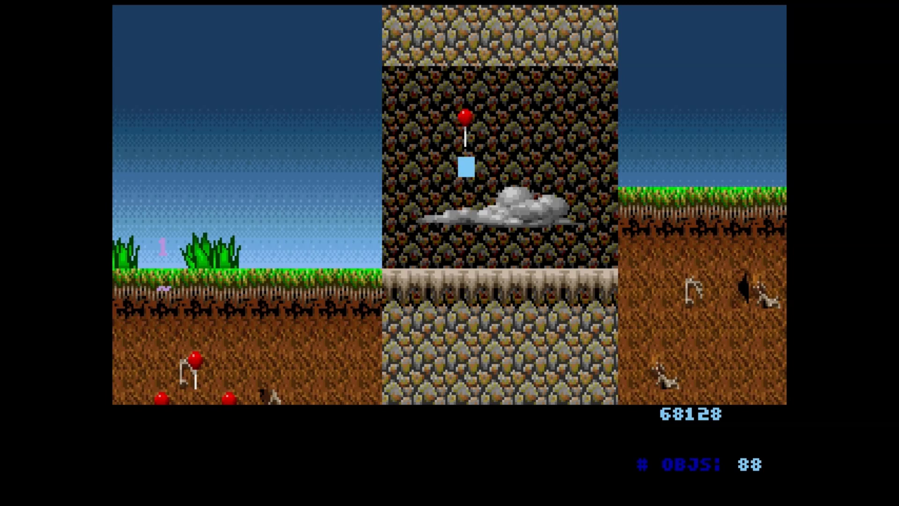
{"action": "key", "text": "Left"}
{"action": "key", "text": "Right"}
{"action": "key", "text": "Up"}
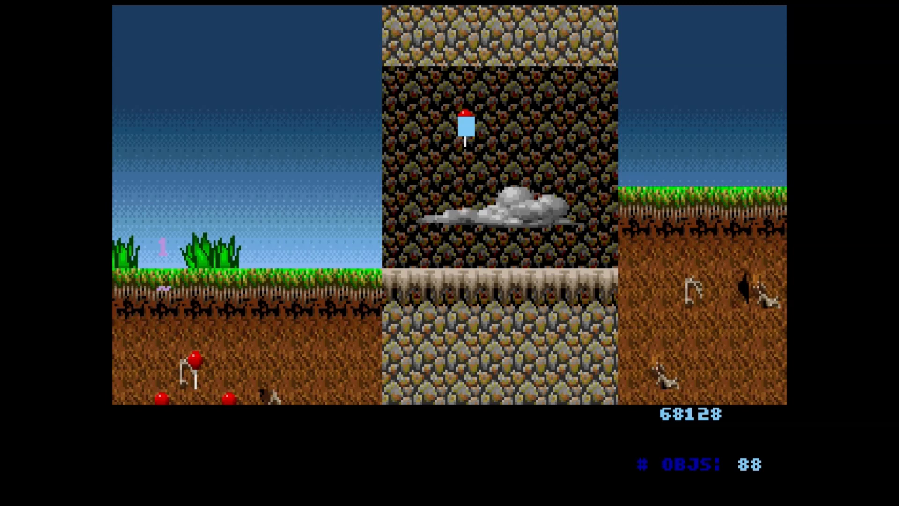
{"action": "key", "text": "Down"}
{"action": "key", "text": "Left"}
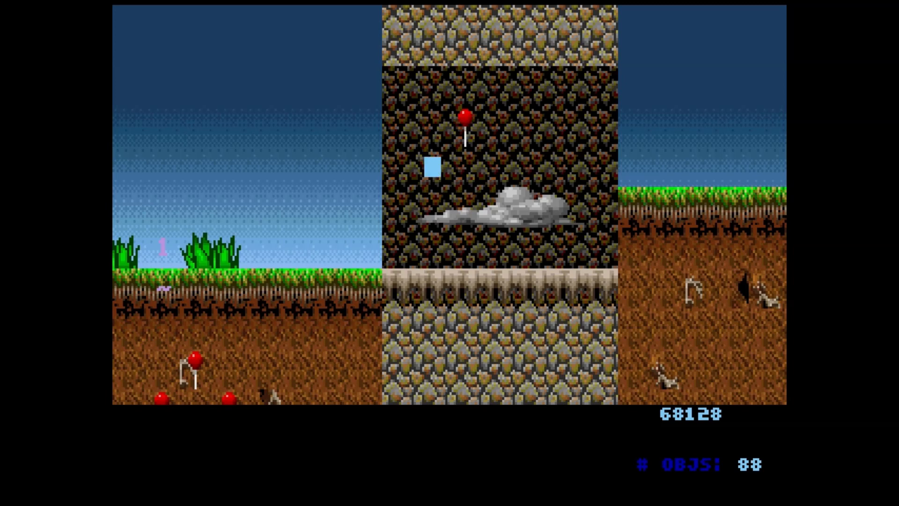
{"action": "key", "text": "Up"}
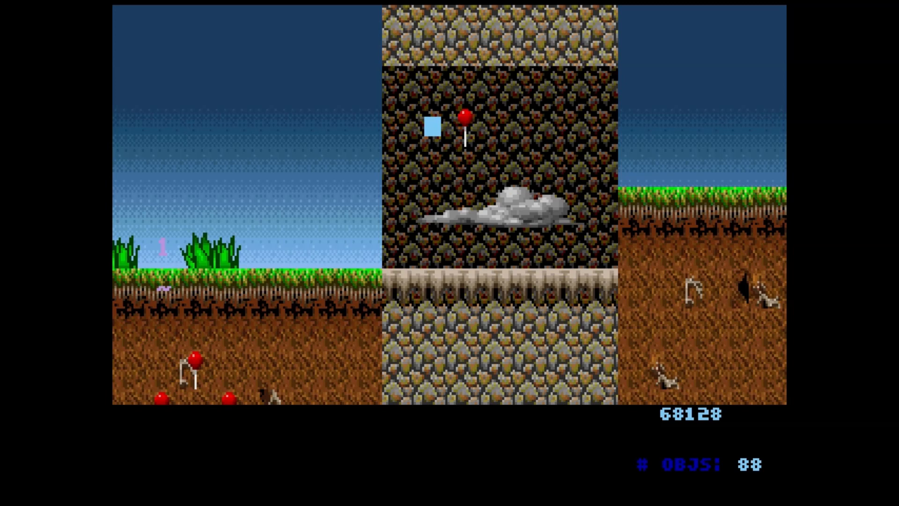
{"action": "key", "text": "o"}
{"action": "key", "text": "a"}
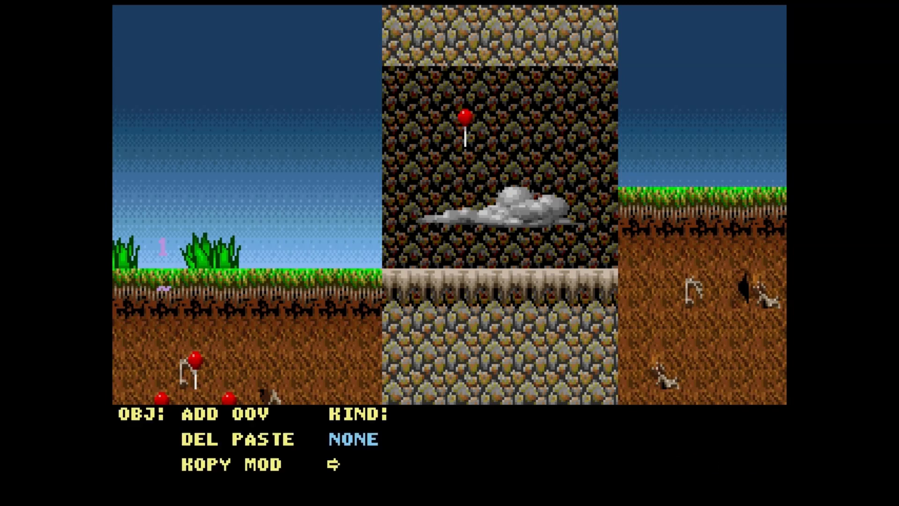
{"action": "key", "text": "p"}
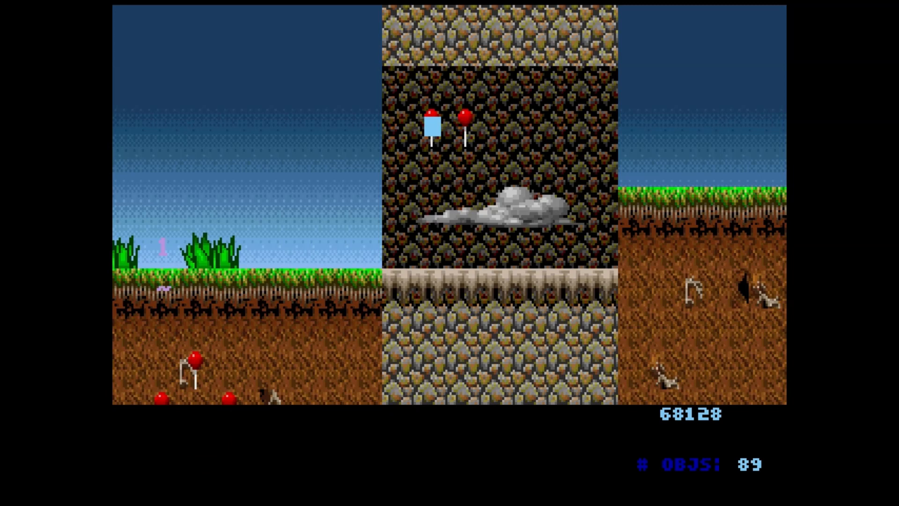
Paste two more lollipops in adjacent tiles to extend the row rightwards above the cloud
{"action": "key", "text": "Right"}
{"action": "key", "text": "Right"}
{"action": "key", "text": "o"}
{"action": "key", "text": "p"}
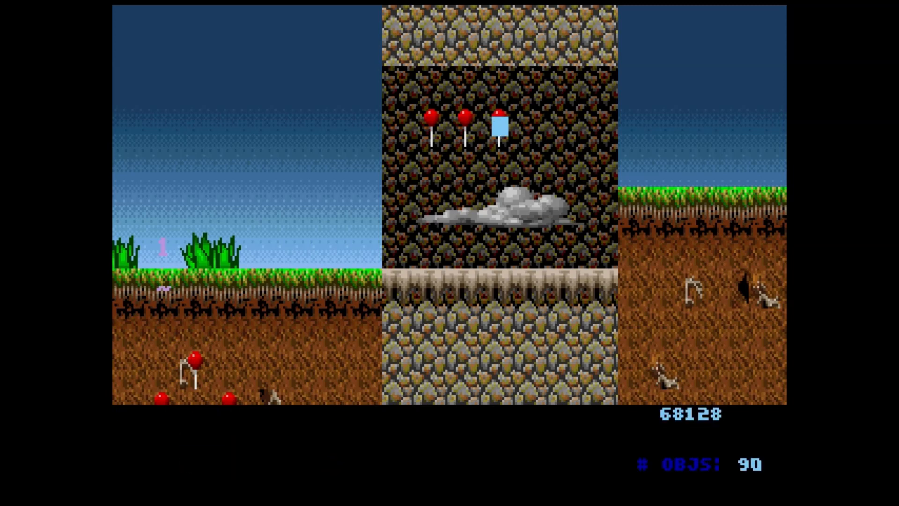
{"action": "key", "text": "Right"}
{"action": "key", "text": "o"}
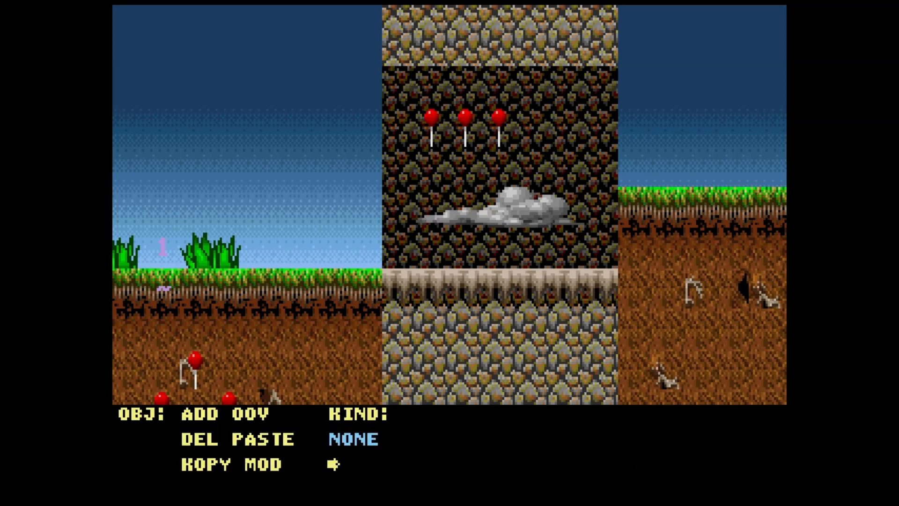
{"action": "key", "text": "p"}
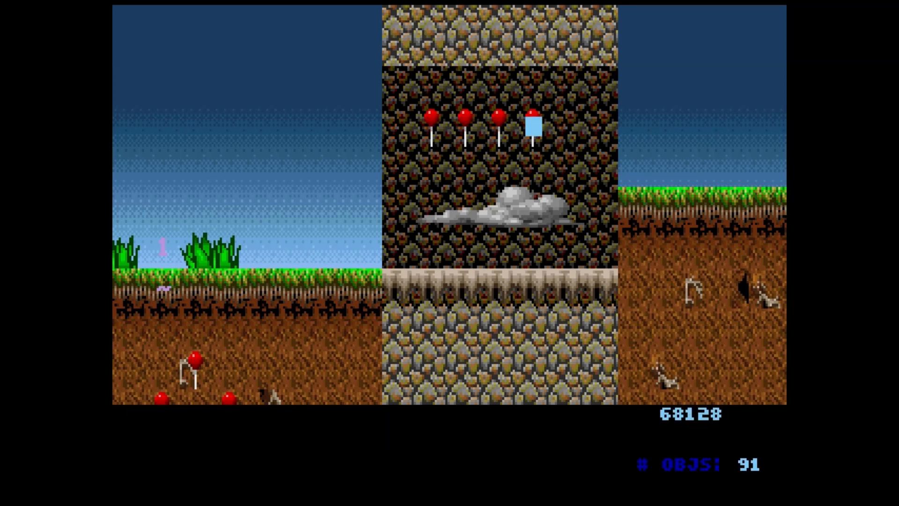
Delete the leftmost lollipop of the row on the dark stone background
{"action": "key", "text": "Left"}
{"action": "key", "text": "Left"}
{"action": "key", "text": "Left"}
{"action": "key", "text": "Left"}
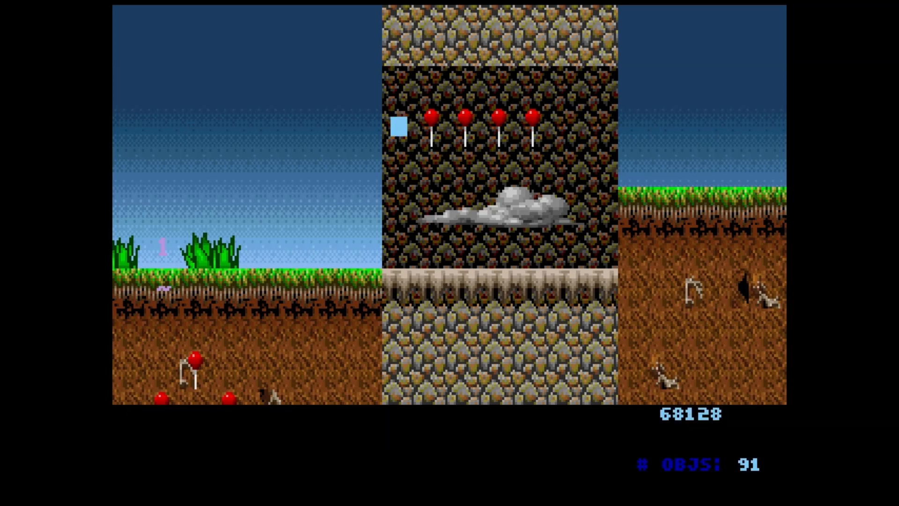
{"action": "key", "text": "Right"}
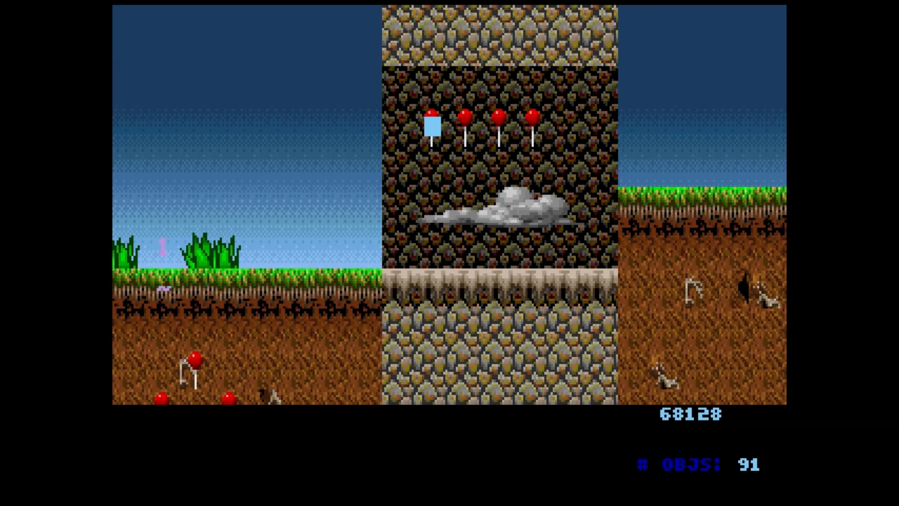
{"action": "key", "text": "Left"}
{"action": "key", "text": "Right"}
{"action": "key", "text": "o"}
{"action": "key", "text": "m"}
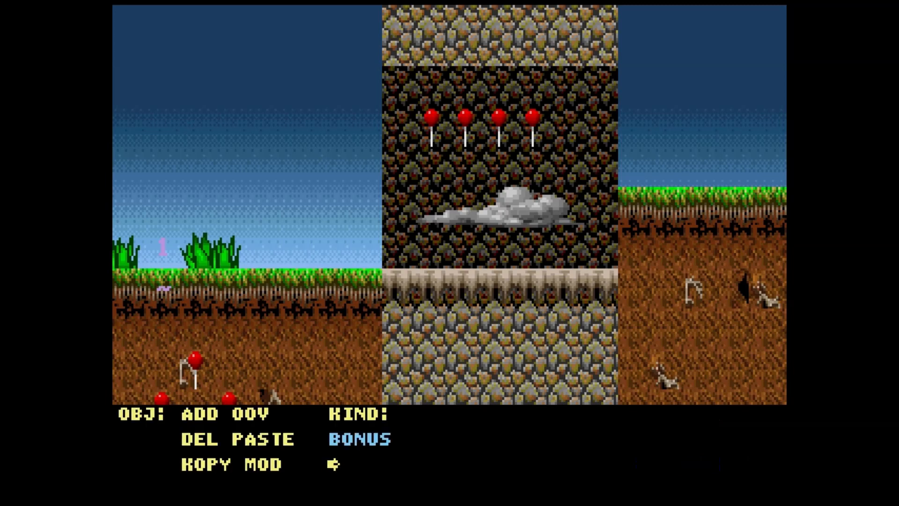
{"action": "key", "text": "d"}
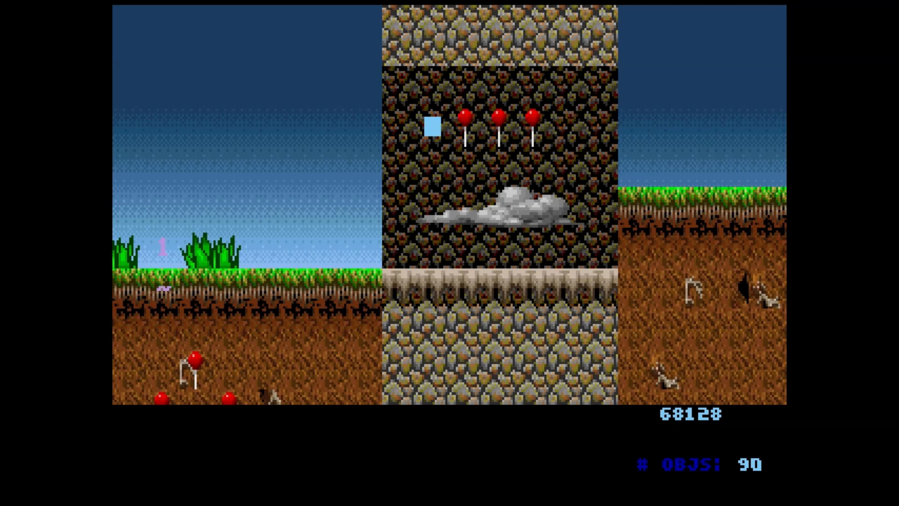
Copy the upper grape bunch in the sky above the grass-topped wooden platform
{"action": "key", "text": "Right"}
{"action": "key", "text": "Right"}
{"action": "key", "text": "Right"}
{"action": "key", "text": "Right"}
{"action": "key", "text": "Right"}
{"action": "key", "text": "Right"}
{"action": "key", "text": "Right"}
{"action": "key", "text": "Right"}
{"action": "key", "text": "Right"}
{"action": "key", "text": "Right"}
{"action": "key", "text": "Right"}
{"action": "key", "text": "Right"}
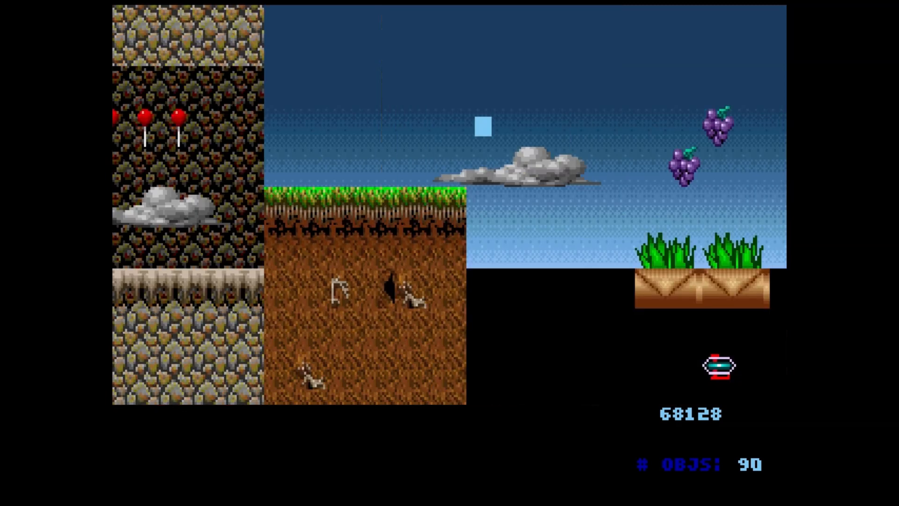
{"action": "key", "text": "Right"}
{"action": "key", "text": "Right"}
{"action": "key", "text": "Right"}
{"action": "key", "text": "Right"}
{"action": "key", "text": "Right"}
{"action": "key", "text": "Right"}
{"action": "key", "text": "Right"}
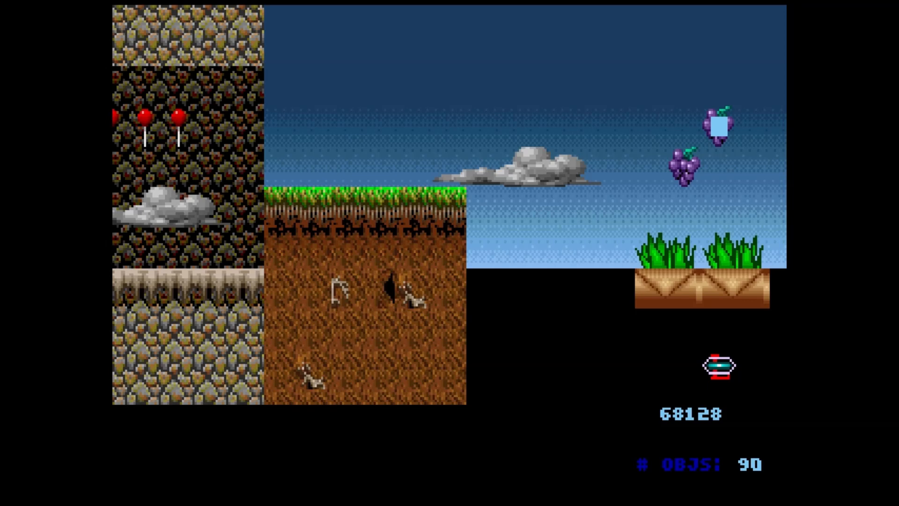
{"action": "key", "text": "o"}
{"action": "key", "text": "m"}
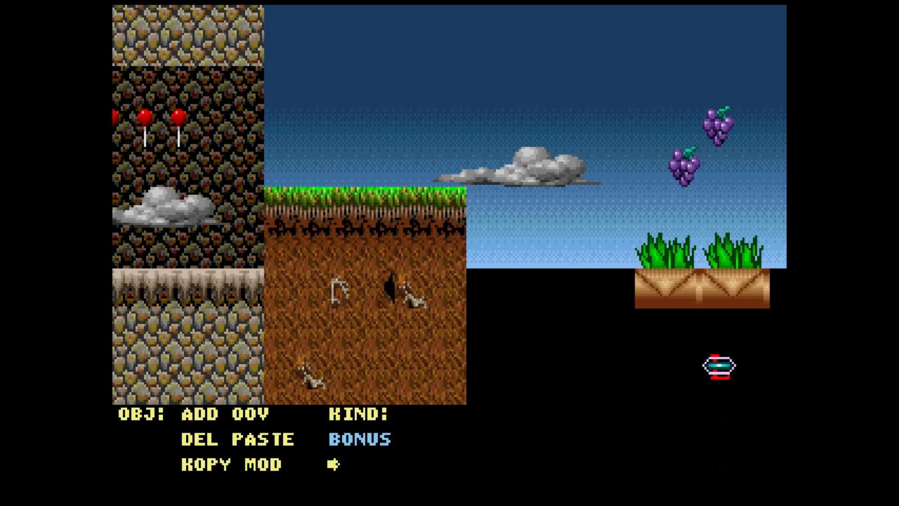
{"action": "key", "text": "Escape"}
Paste the copied grapes in the sky three tiles to the left of the upper grape bunch
{"action": "key", "text": "Left"}
{"action": "key", "text": "Left"}
{"action": "key", "text": "Left"}
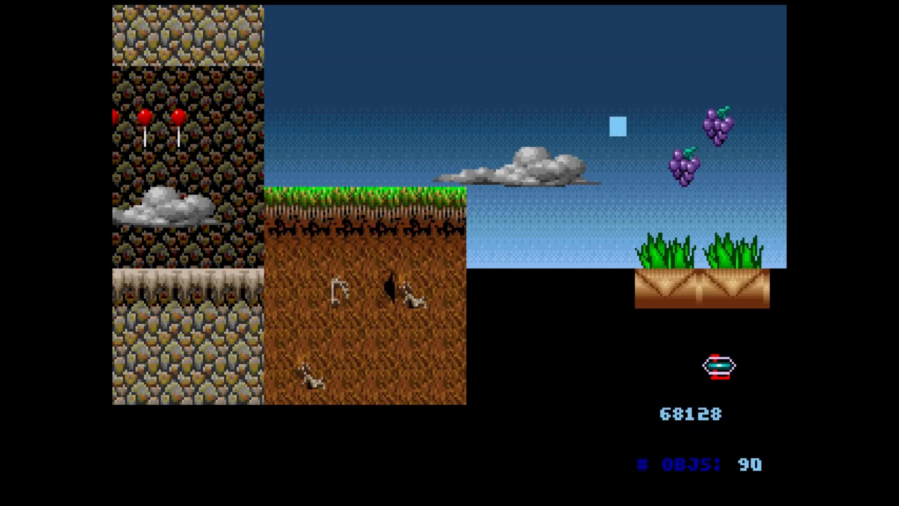
{"action": "key", "text": "o"}
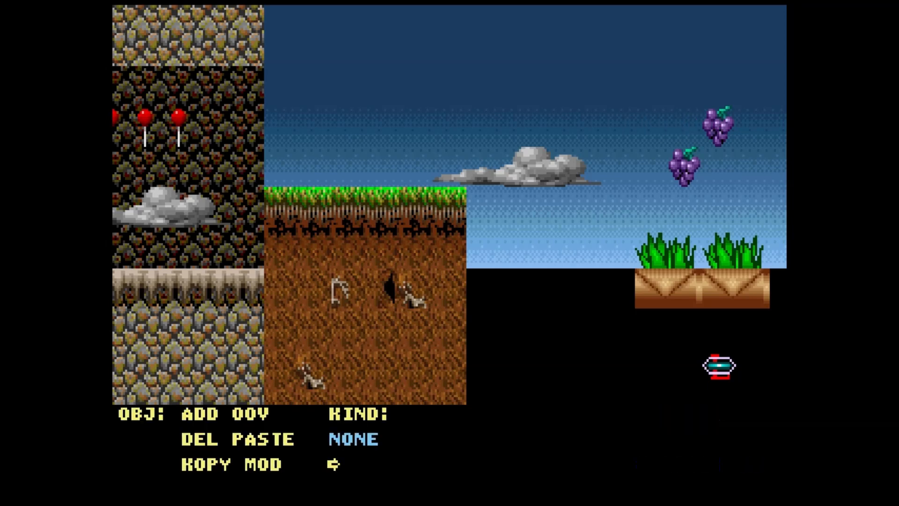
{"action": "key", "text": "p"}
Delete the original upper grape bunch above the wooden platform
{"action": "key", "text": "Right"}
{"action": "key", "text": "Right"}
{"action": "key", "text": "Right"}
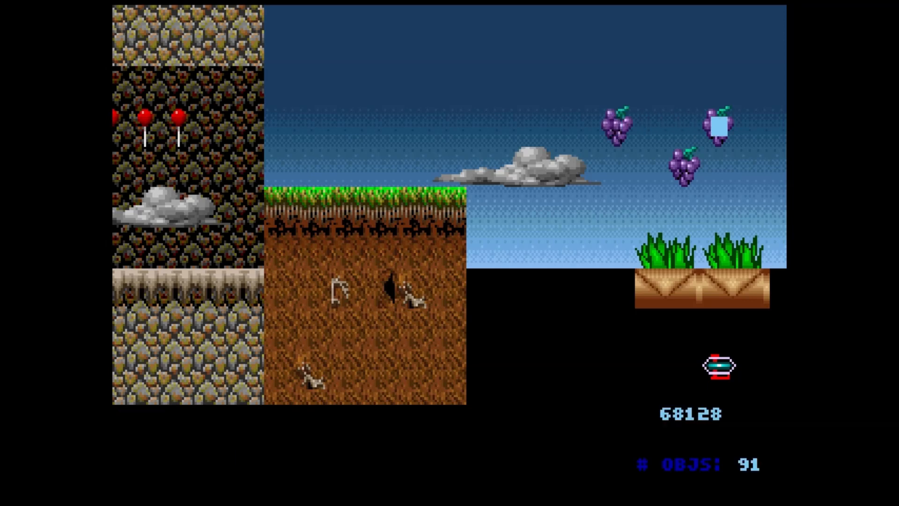
{"action": "key", "text": "o"}
{"action": "key", "text": "d"}
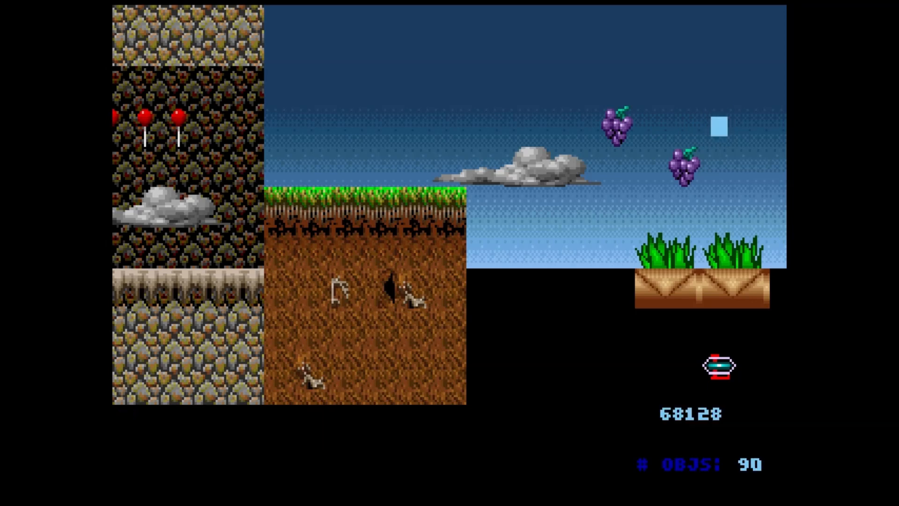
Delete the lower grape bunch one tile diagonally below the spot of the removed one
{"action": "key", "text": "Left"}
{"action": "key", "text": "Down"}
{"action": "key", "text": "o"}
{"action": "key", "text": "d"}
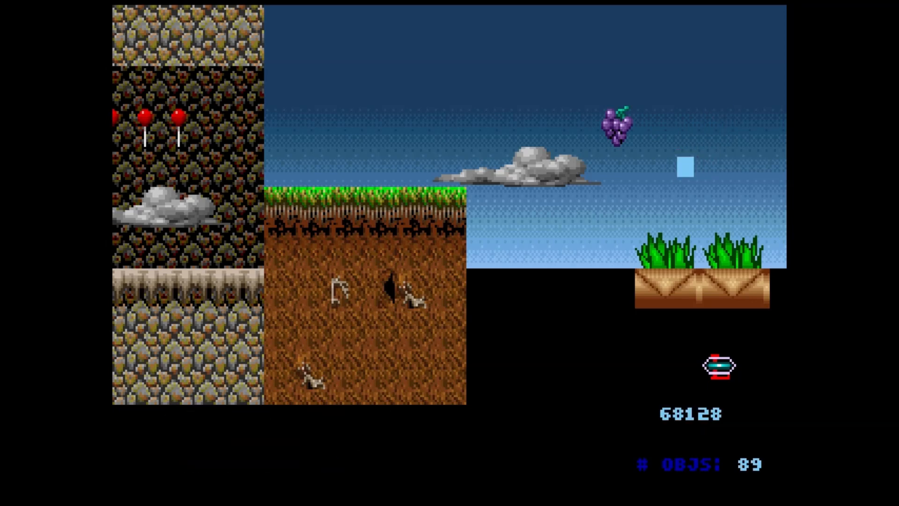
Paste an object in the tile just right of the remaining grapes and delete it again
{"action": "key", "text": "Left"}
{"action": "key", "text": "Left"}
{"action": "key", "text": "Up"}
{"action": "key", "text": "Right"}
{"action": "key", "text": "o"}
{"action": "key", "text": "p"}
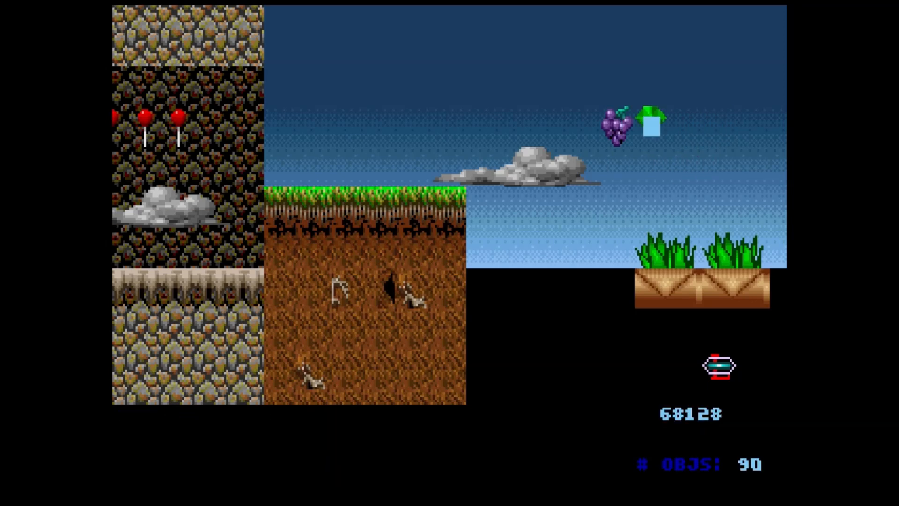
{"action": "key", "text": "Left"}
{"action": "key", "text": "Right"}
{"action": "key", "text": "Delete"}
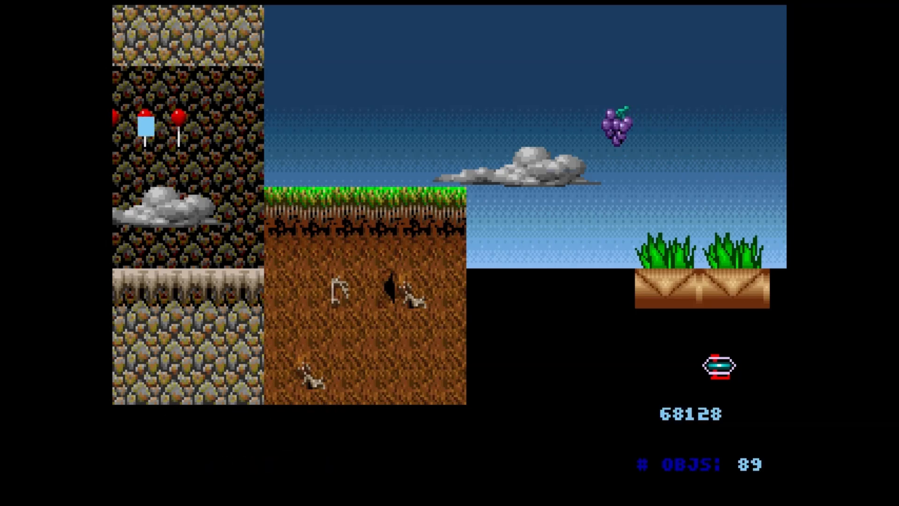
Open the leftmost lollipop on the dark stone for modification and go through its properties without changing any values
{"action": "key", "text": "Left"}
{"action": "key", "text": "Left"}
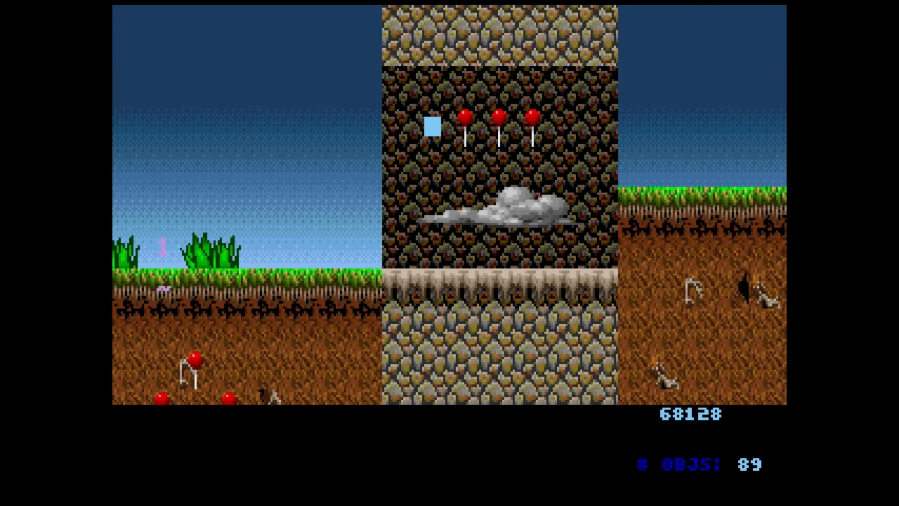
{"action": "key", "text": "shift+Right"}
{"action": "key", "text": "Right"}
{"action": "key", "text": "Right"}
{"action": "key", "text": "Left"}
{"action": "key", "text": "Left"}
{"action": "key", "text": "shift+Left"}
{"action": "key", "text": "Right"}
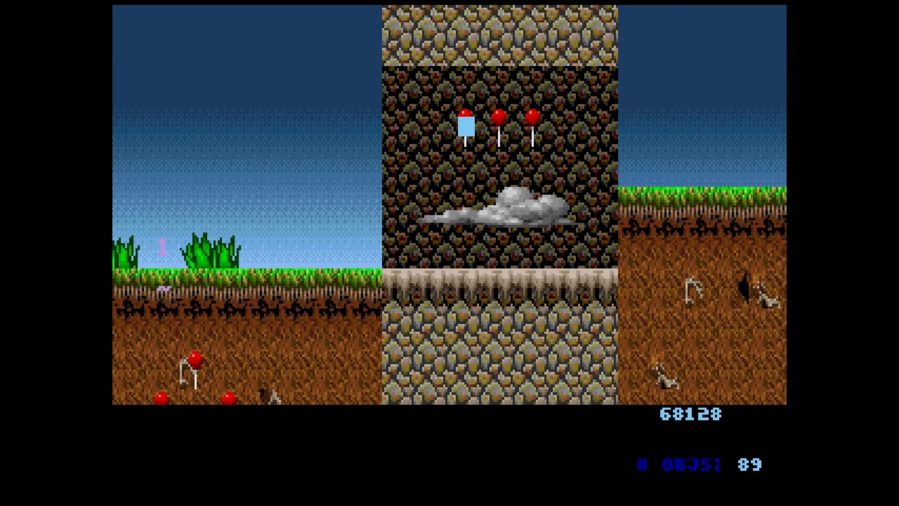
{"action": "key", "text": "o"}
{"action": "key", "text": "m"}
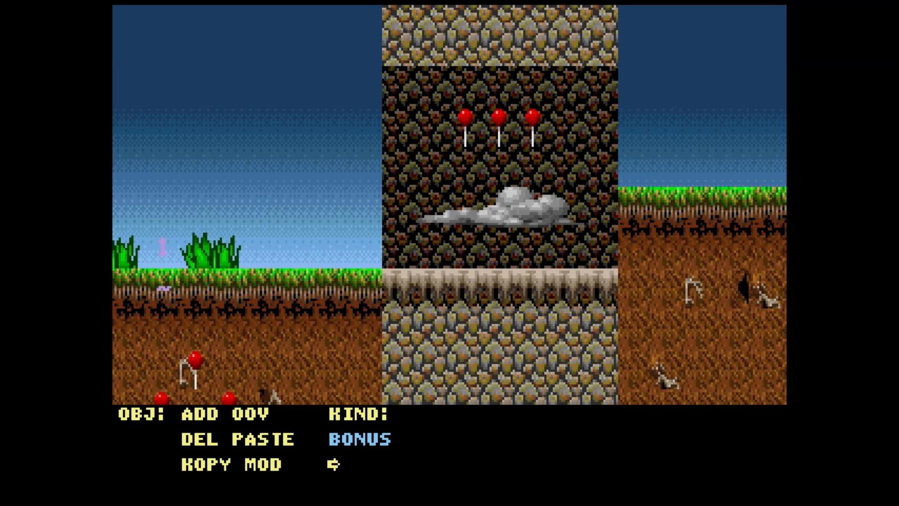
{"action": "key", "text": "Return"}
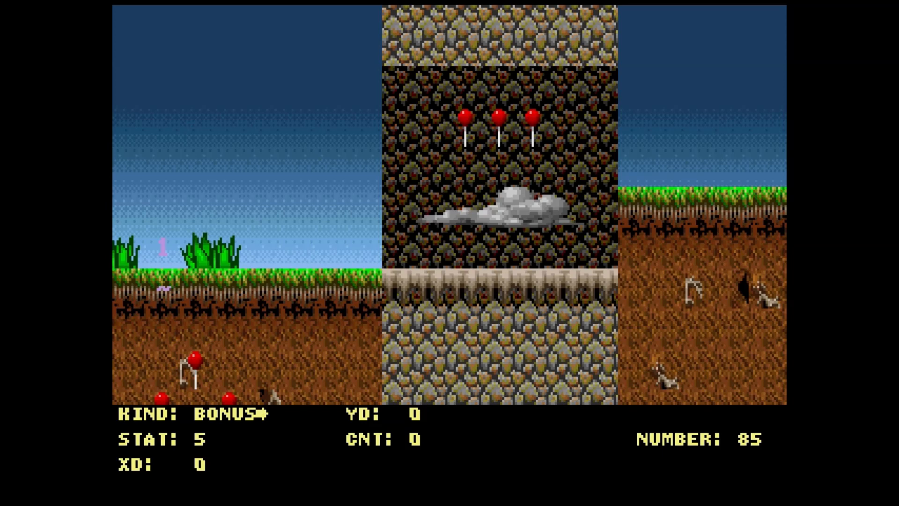
{"action": "key", "text": "Down"}
{"action": "key", "text": "Return"}
{"action": "key", "text": "Return"}
{"action": "key", "text": "Return"}
{"action": "key", "text": "Return"}
Add a new object in the sky five tiles left of the stone lollipop row and set its kind to BONUS
{"action": "key", "text": "Left"}
{"action": "key", "text": "Left"}
{"action": "key", "text": "Left"}
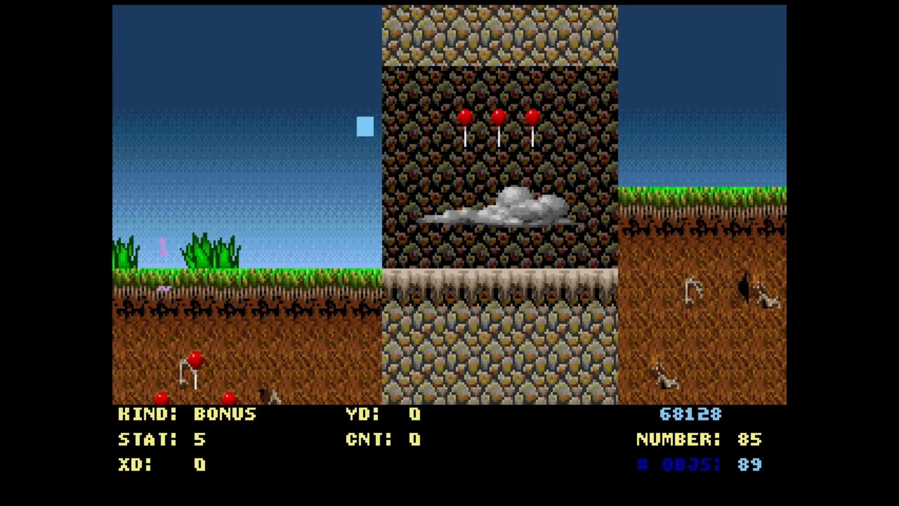
{"action": "key", "text": "Left"}
{"action": "key", "text": "Left"}
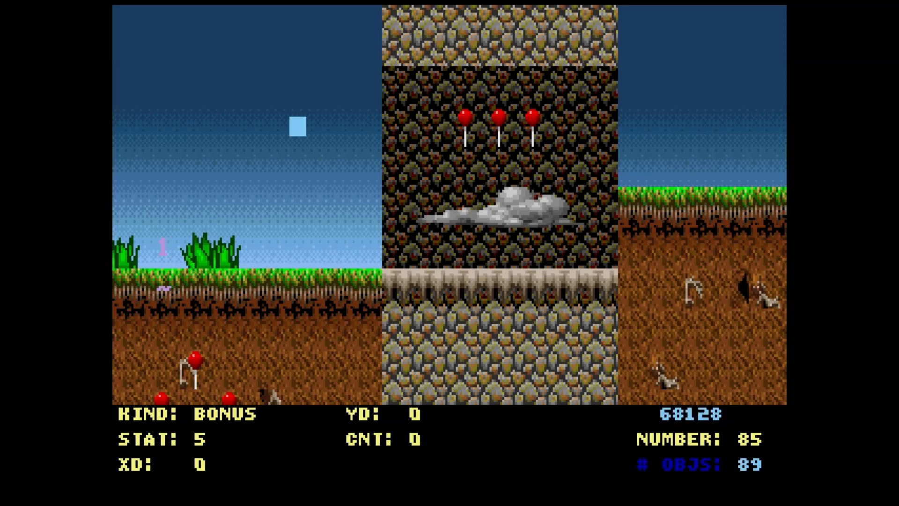
{"action": "key", "text": "o"}
{"action": "key", "text": "a"}
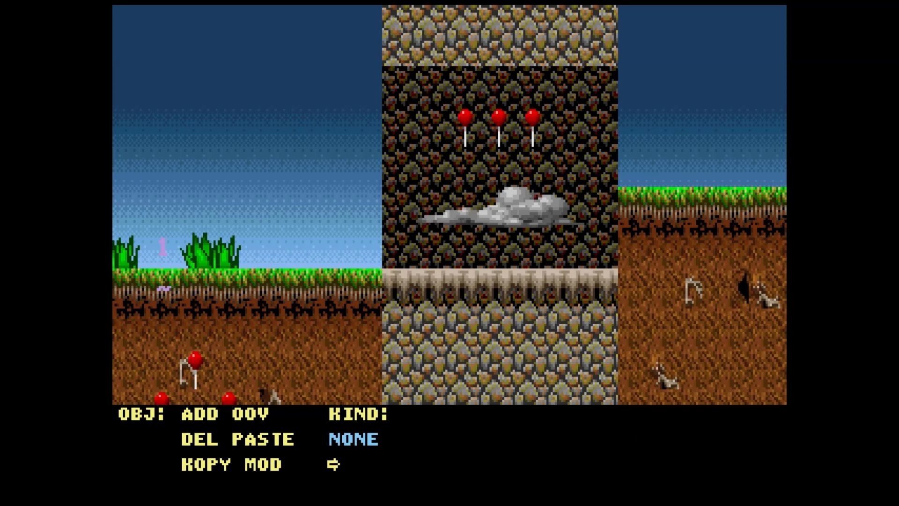
{"action": "key", "text": "a"}
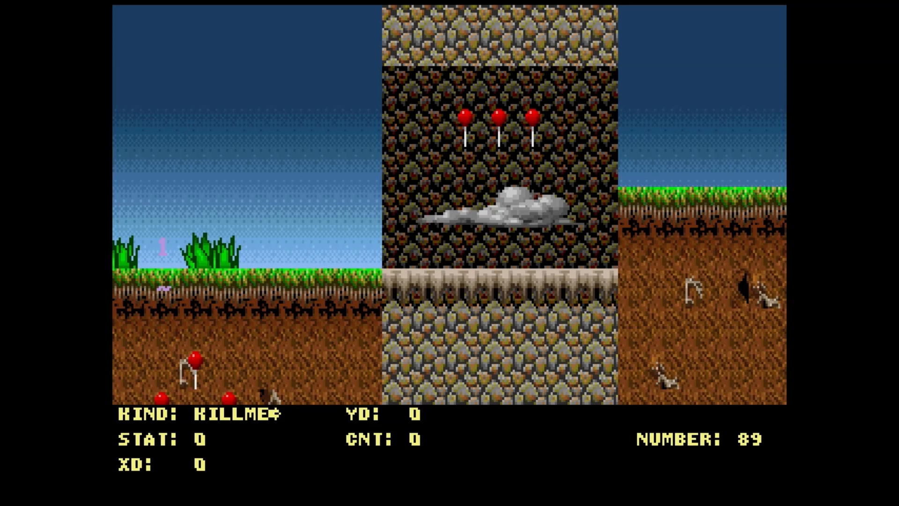
{"action": "key", "text": "BackSpace"}
{"action": "key", "text": "BackSpace"}
{"action": "key", "text": "BackSpace"}
{"action": "key", "text": "BackSpace"}
{"action": "key", "text": "BackSpace"}
{"action": "key", "text": "BackSpace"}
{"action": "type", "text": "BONUS"}
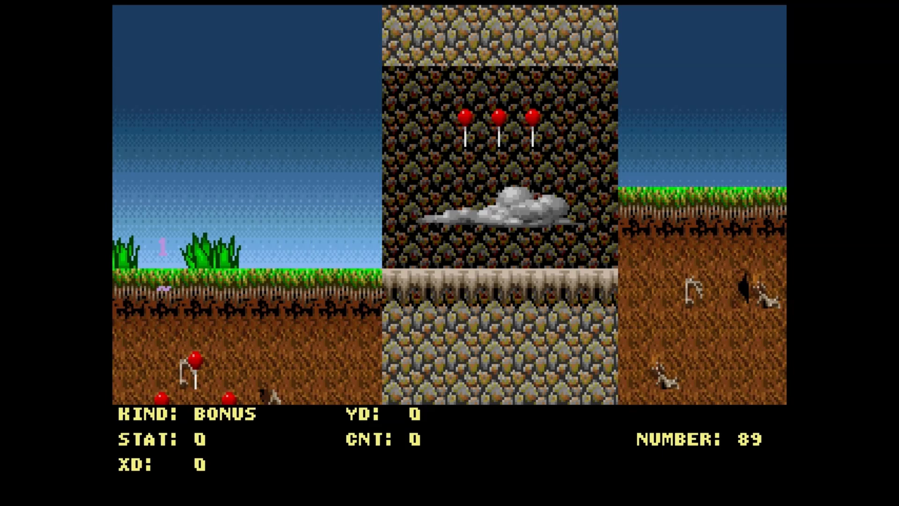
Set the new bonus object's STAT to 5 and accept the default XD, YD and CNT values
{"action": "key", "text": "Return"}
{"action": "key", "text": "BackSpace"}
{"action": "type", "text": "5"}
{"action": "key", "text": "Return"}
{"action": "key", "text": "Return"}
{"action": "key", "text": "Return"}
{"action": "key", "text": "Return"}
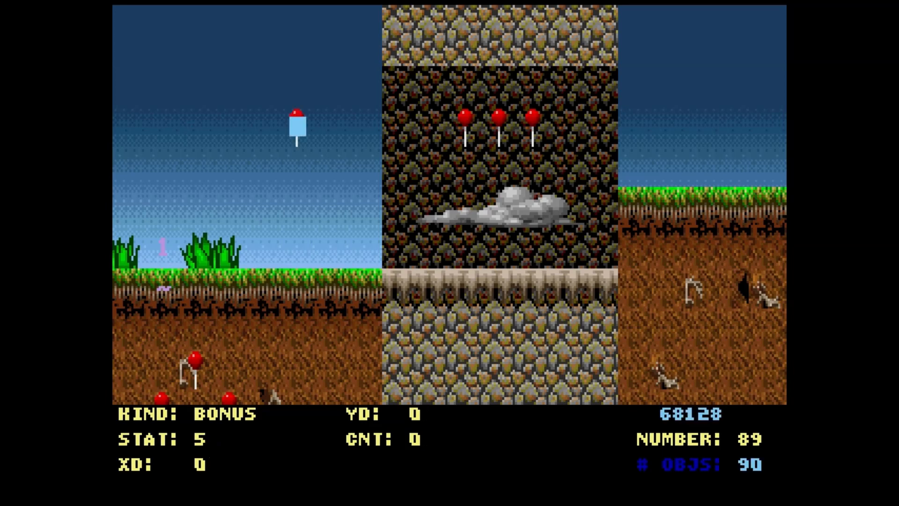
Add another object one tile right of the new red lollipop, with BONUS as its kind
{"action": "key", "text": "Left"}
{"action": "key", "text": "Right"}
{"action": "key", "text": "Right"}
{"action": "key", "text": "o"}
{"action": "key", "text": "a"}
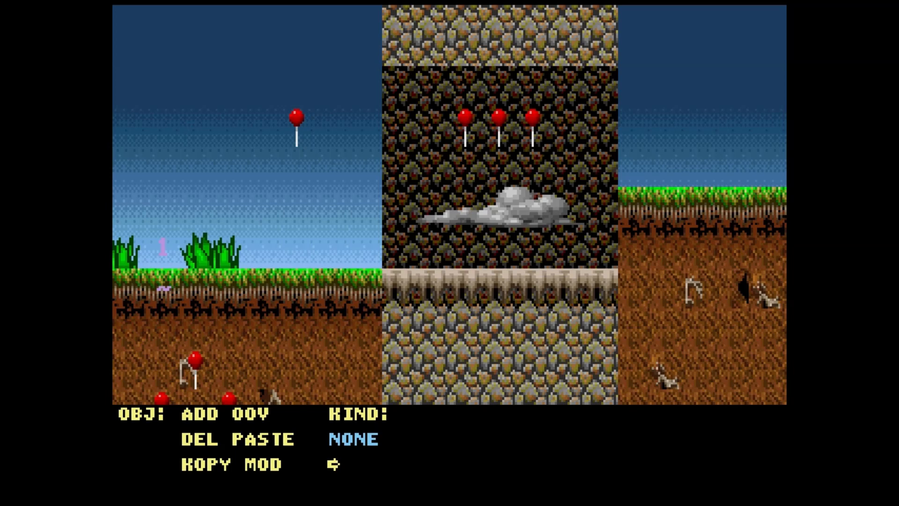
{"action": "key", "text": "Return"}
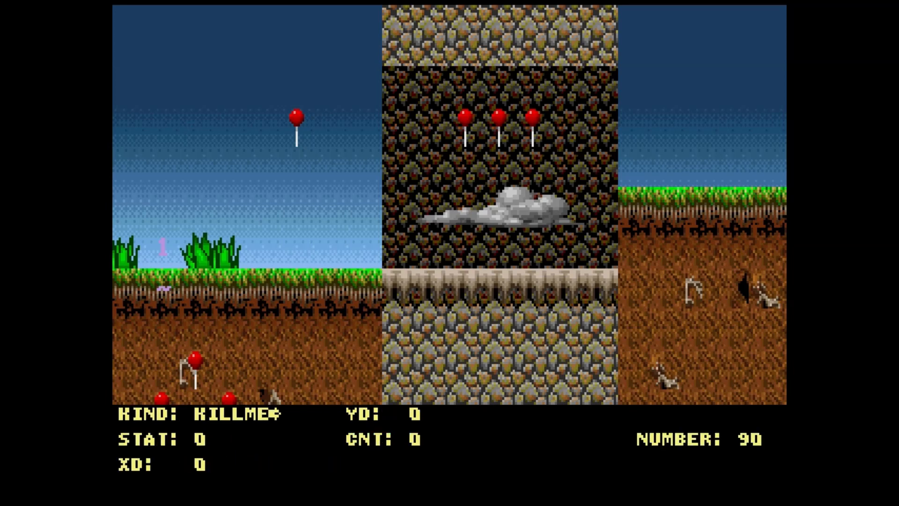
{"action": "key", "text": "BackSpace"}
{"action": "key", "text": "BackSpace"}
{"action": "key", "text": "BackSpace"}
{"action": "key", "text": "BackSpace"}
{"action": "key", "text": "BackSpace"}
{"action": "key", "text": "BackSpace"}
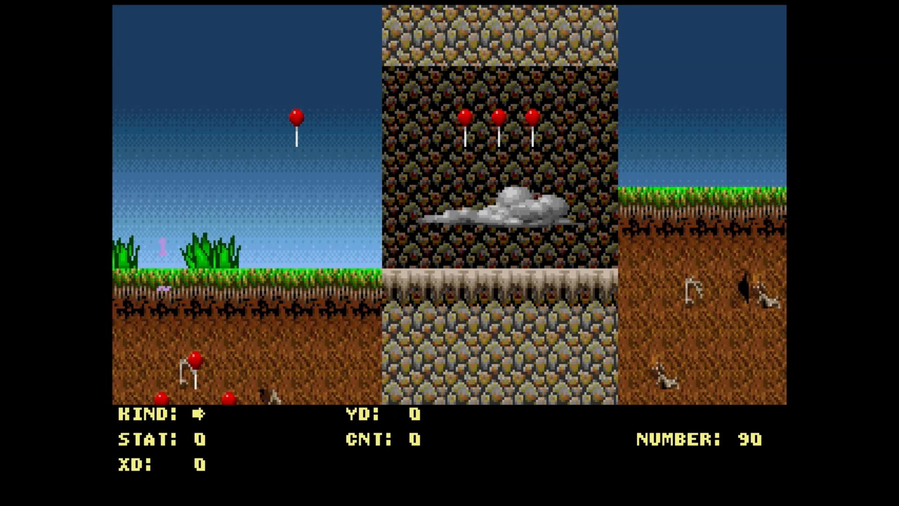
{"action": "type", "text": "BONUS"}
Set the second bonus object's STAT to 4 and accept its remaining default values
{"action": "key", "text": "Return"}
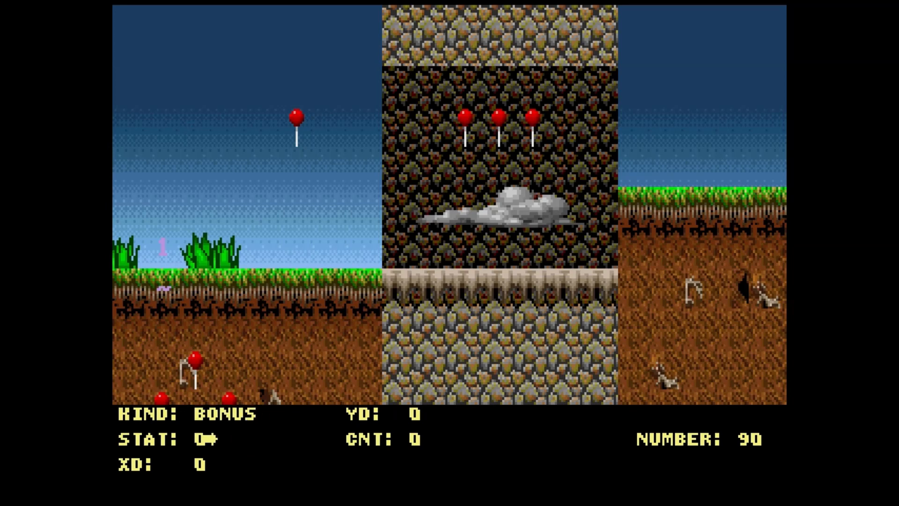
{"action": "key", "text": "BackSpace"}
{"action": "key", "text": "Return"}
{"action": "key", "text": "Return"}
{"action": "key", "text": "Return"}
{"action": "key", "text": "Return"}
{"action": "key", "text": "Up"}
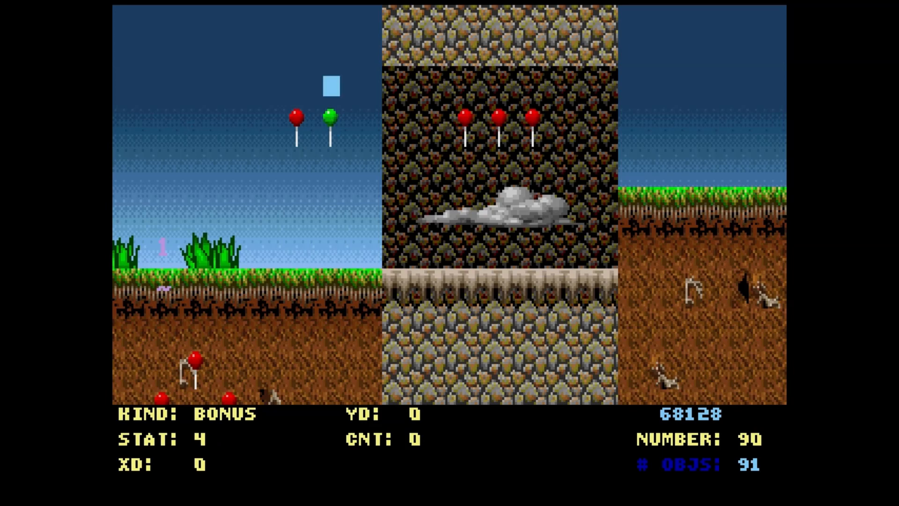
Add a third object of kind BONUS in the sky tile just right of the green lollipop
{"action": "key", "text": "Right"}
{"action": "key", "text": "Down"}
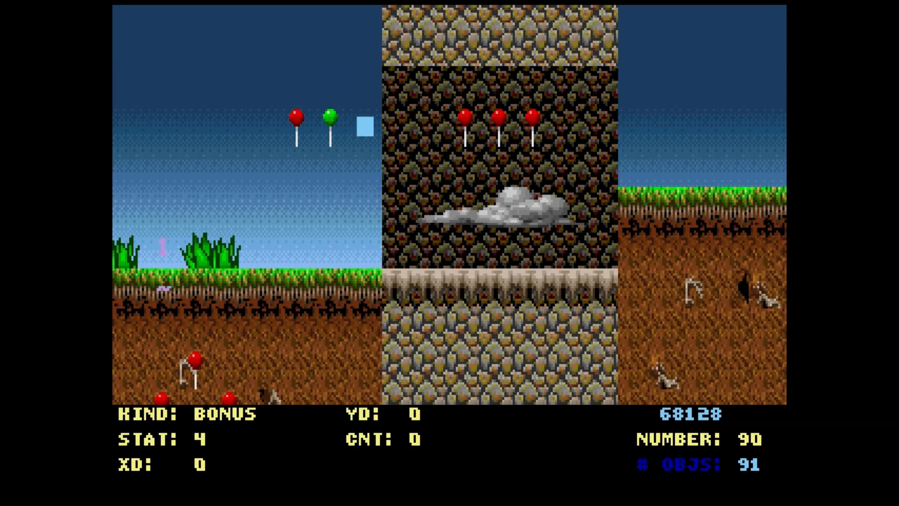
{"action": "key", "text": "o"}
{"action": "key", "text": "a"}
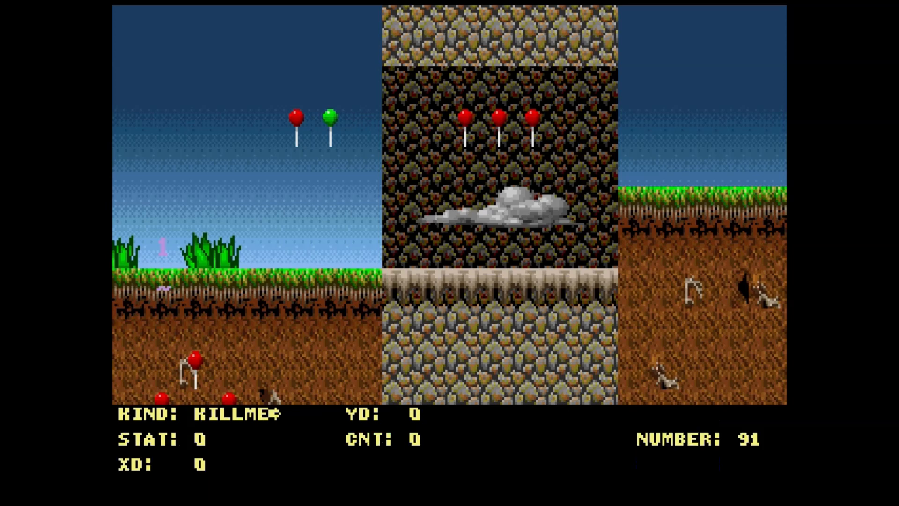
{"action": "key", "text": "BackSpace"}
{"action": "key", "text": "BackSpace"}
{"action": "key", "text": "BackSpace"}
{"action": "key", "text": "BackSpace"}
{"action": "key", "text": "BackSpace"}
{"action": "key", "text": "BackSpace"}
{"action": "type", "text": "BONUS"}
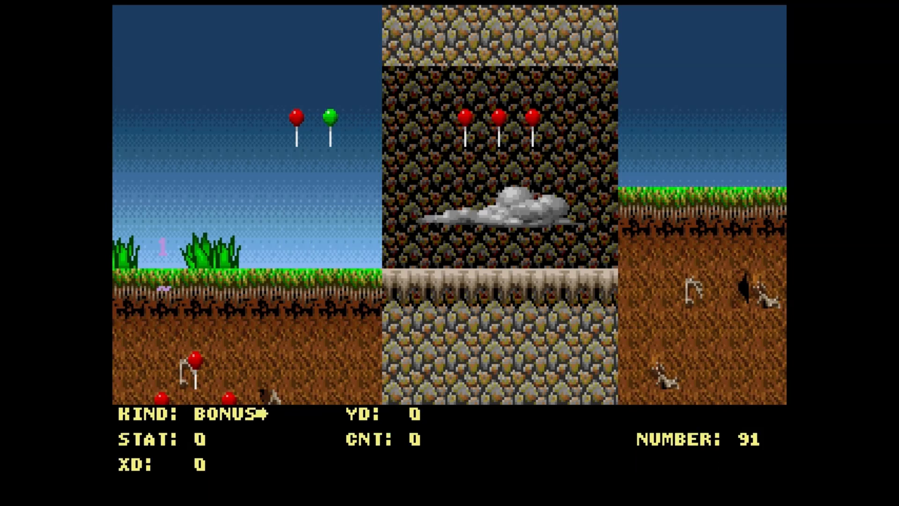
Set the third bonus object's STAT to 6 and accept its remaining default values
{"action": "key", "text": "Return"}
{"action": "key", "text": "BackSpace"}
{"action": "type", "text": "6"}
{"action": "key", "text": "Return"}
{"action": "key", "text": "Return"}
{"action": "key", "text": "Return"}
{"action": "key", "text": "Return"}
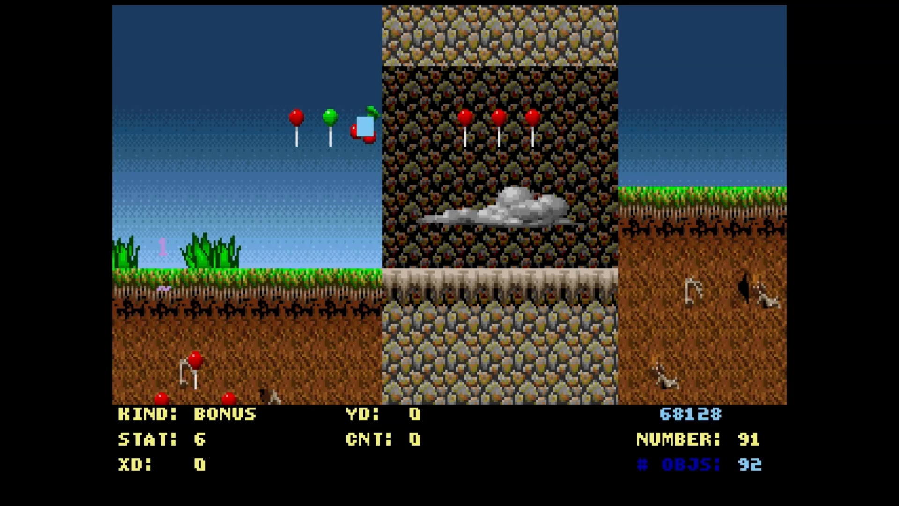
Delete the newly added red lollipop to the left of the green one in the sky
{"action": "key", "text": "Right"}
{"action": "key", "text": "Left"}
{"action": "key", "text": "Left"}
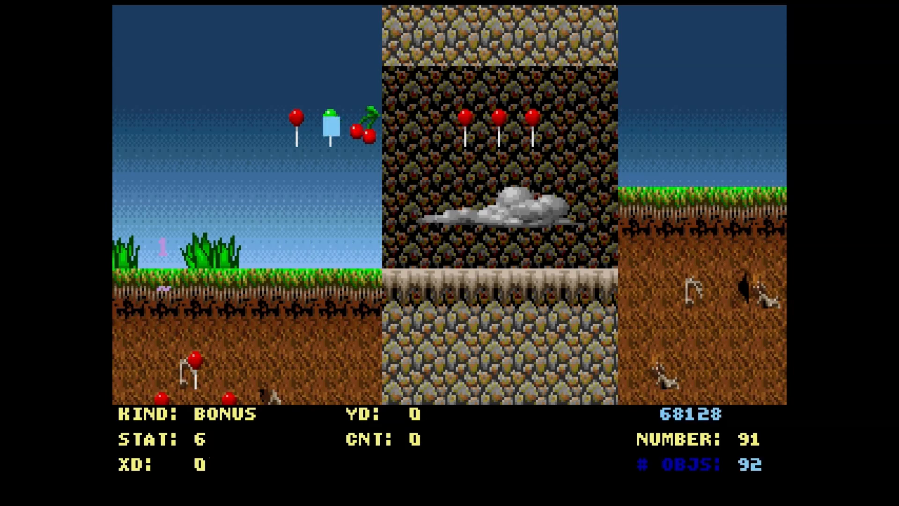
{"action": "key", "text": "Right"}
{"action": "key", "text": "Left"}
{"action": "key", "text": "Left"}
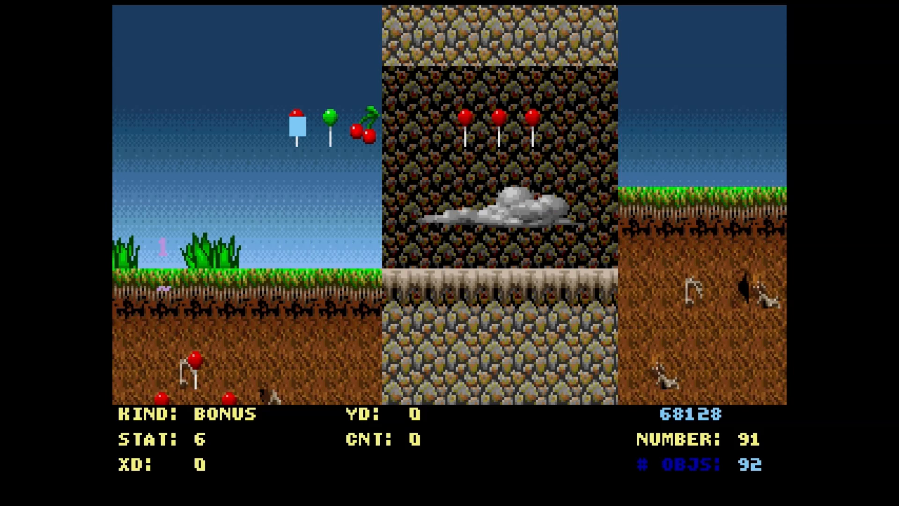
{"action": "key", "text": "o"}
{"action": "key", "text": "a"}
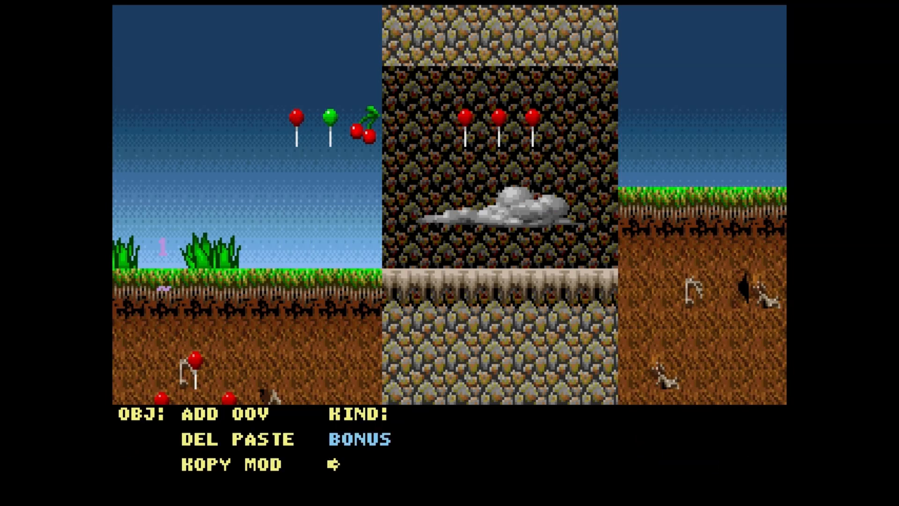
{"action": "key", "text": "d"}
Delete the green lollipop and the cherries beside it in the sky
{"action": "key", "text": "Right"}
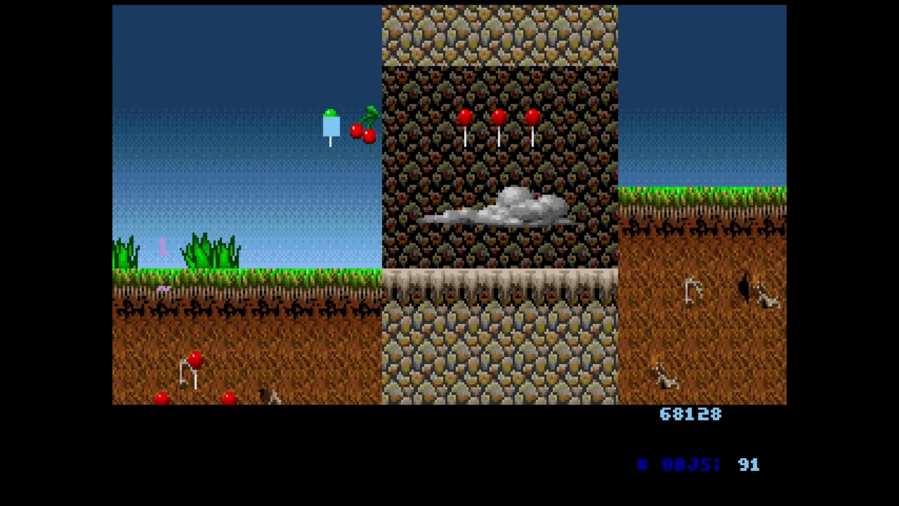
{"action": "key", "text": "o"}
{"action": "key", "text": "d"}
{"action": "key", "text": "Right"}
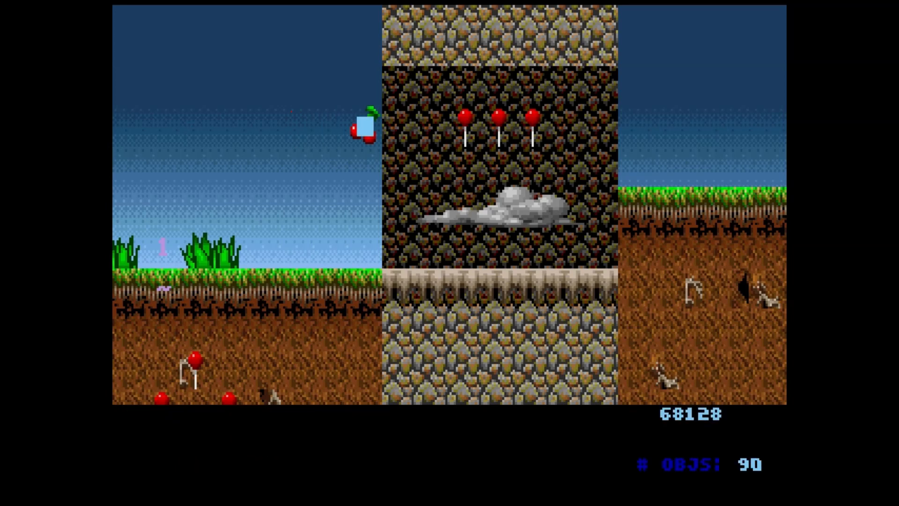
{"action": "key", "text": "o"}
{"action": "key", "text": "d"}
{"action": "key", "text": "Down"}
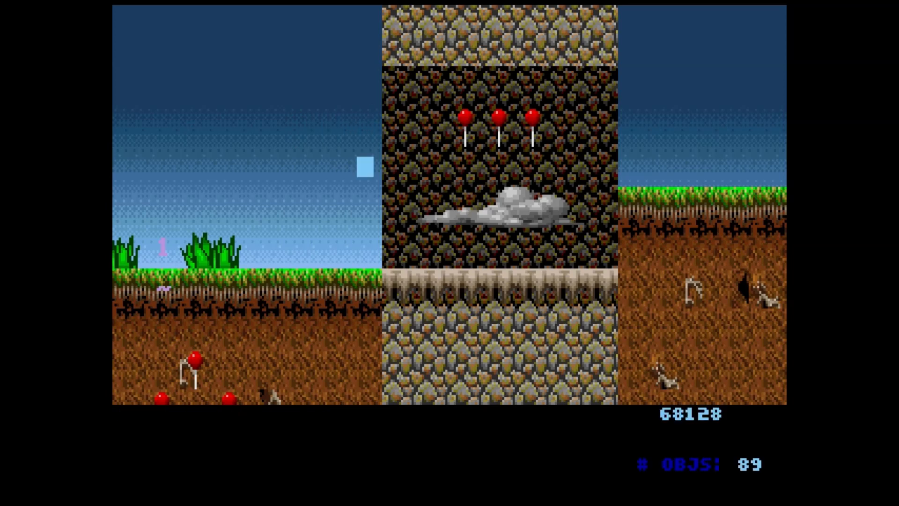
Add an object of kind GRUNT in the sky just left of the stone wall
{"action": "key", "text": "Down"}
{"action": "key", "text": "Left"}
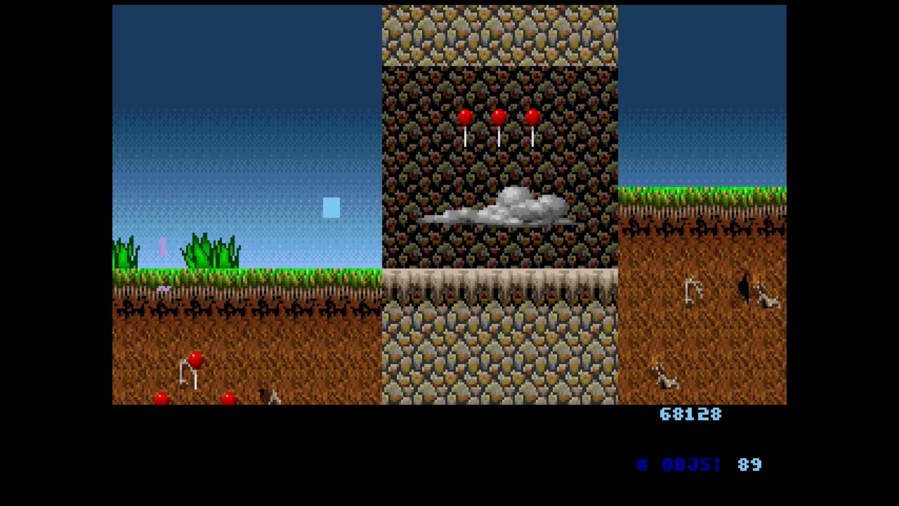
{"action": "key", "text": "o"}
{"action": "key", "text": "a"}
{"action": "key", "text": "Return"}
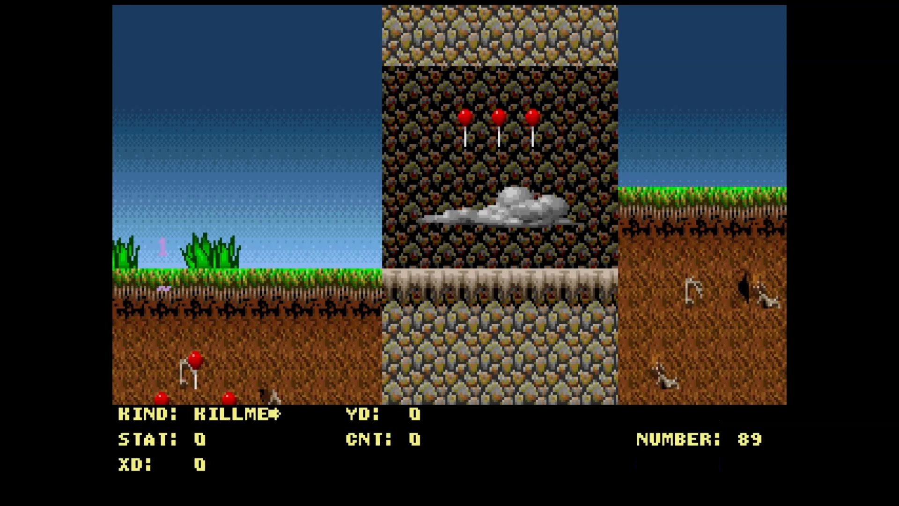
{"action": "key", "text": "BackSpace"}
{"action": "key", "text": "BackSpace"}
{"action": "key", "text": "BackSpace"}
{"action": "key", "text": "BackSpace"}
{"action": "key", "text": "BackSpace"}
{"action": "key", "text": "BackSpace"}
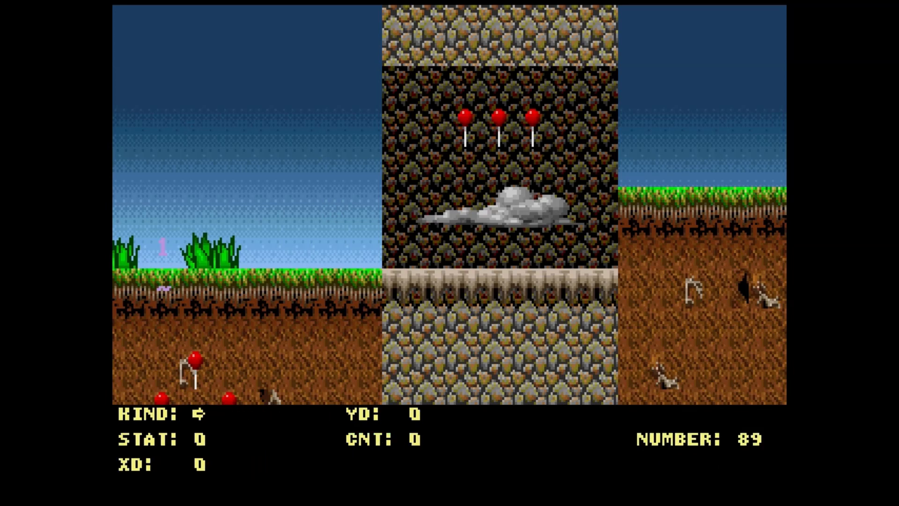
{"action": "type", "text": "GRUNT"}
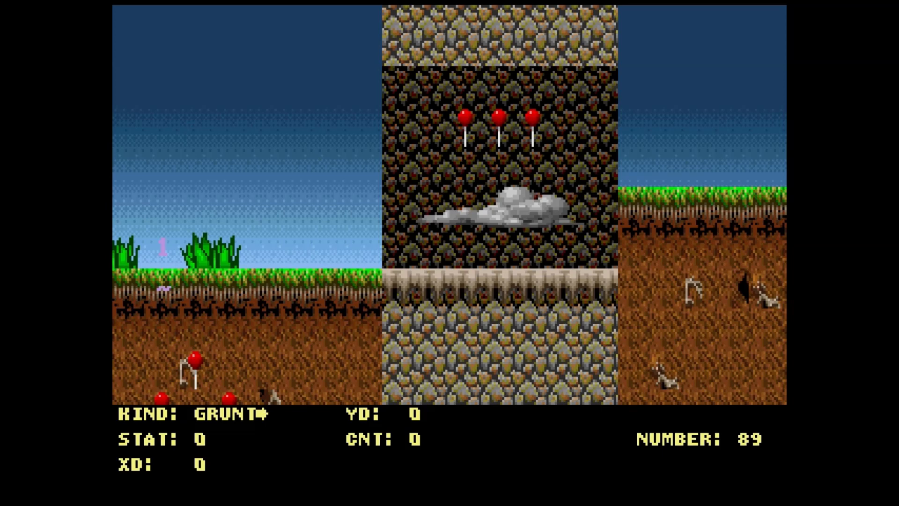
Accept the GRUNT's default STAT, XD, YD and CNT values of 0
{"action": "key", "text": "Down"}
{"action": "key", "text": "Down"}
{"action": "key", "text": "Down"}
{"action": "key", "text": "Down"}
{"action": "key", "text": "Return"}
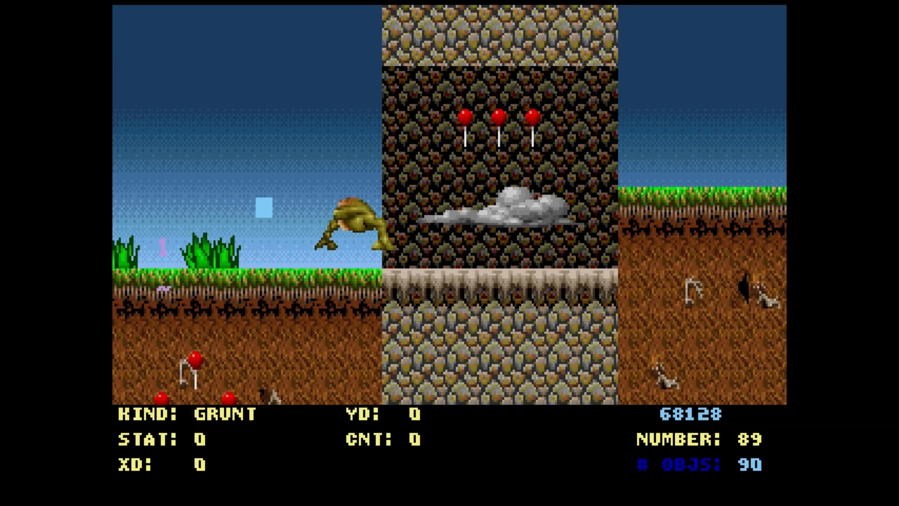
Set the vertical displacement (Dis Y) to 7 and add a second object of kind GRUNT left of the first one
{"action": "key", "text": "y"}
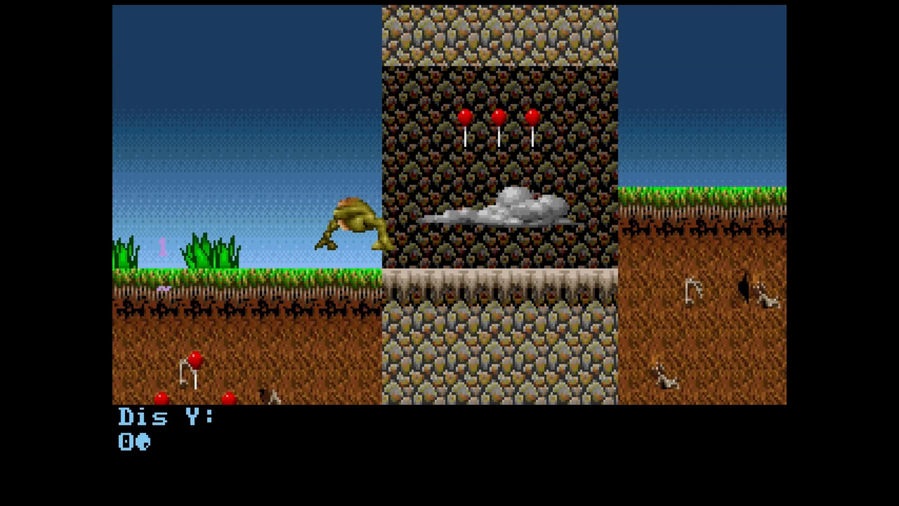
{"action": "type", "text": "7"}
{"action": "key", "text": "Return"}
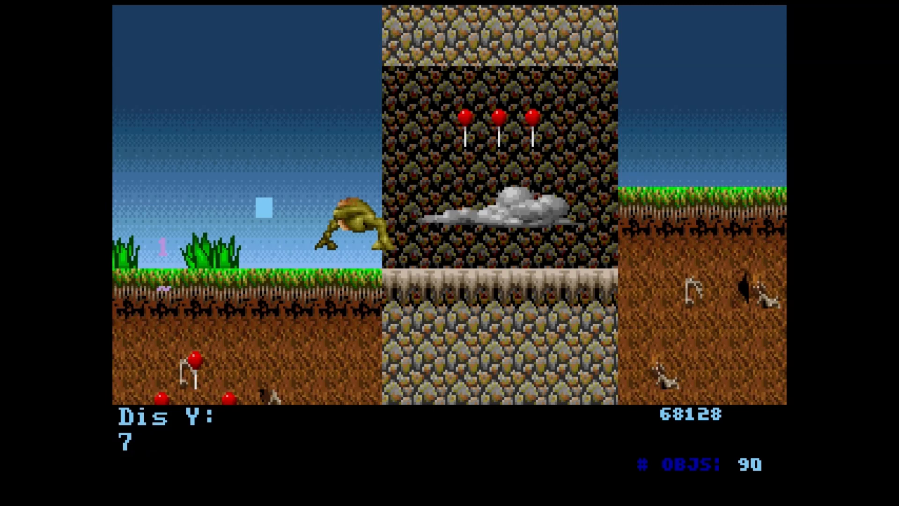
{"action": "key", "text": "o"}
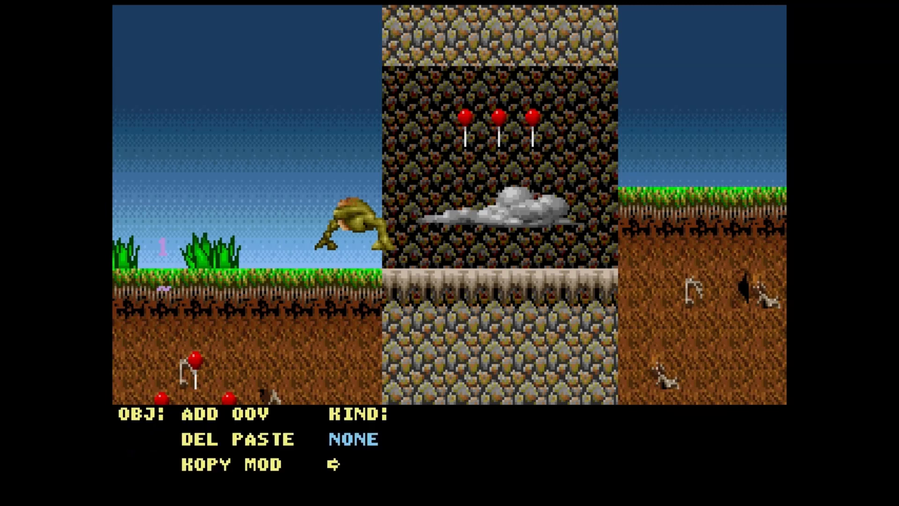
{"action": "key", "text": "m"}
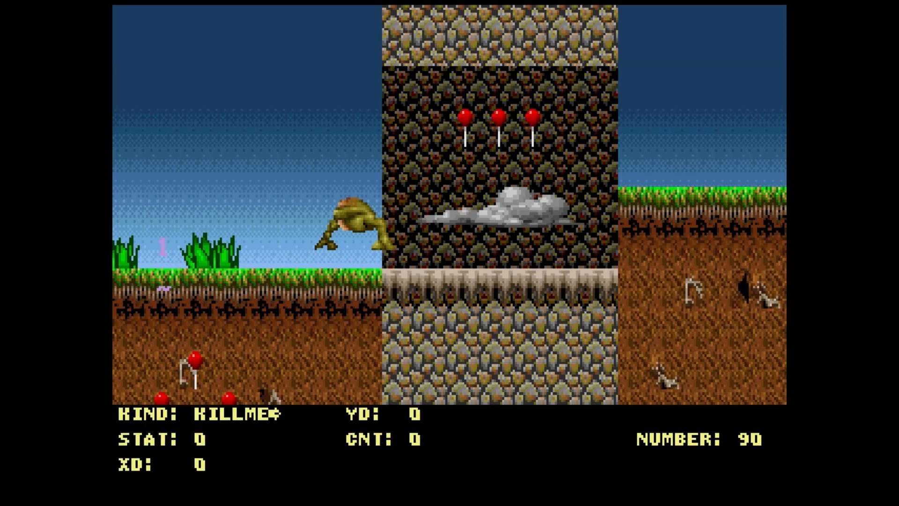
{"action": "key", "text": "BackSpace"}
{"action": "key", "text": "BackSpace"}
{"action": "key", "text": "BackSpace"}
{"action": "key", "text": "BackSpace"}
{"action": "key", "text": "BackSpace"}
{"action": "key", "text": "BackSpace"}
{"action": "type", "text": "GRUNT"}
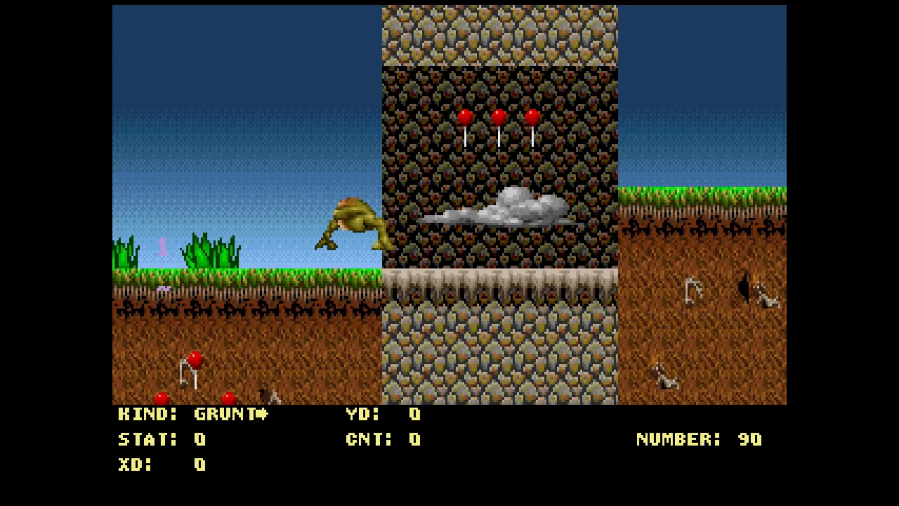
Accept the second GRUNT's default values of 0 to place it on the grass
{"action": "key", "text": "Return"}
{"action": "key", "text": "Return"}
{"action": "key", "text": "Return"}
{"action": "key", "text": "Return"}
{"action": "key", "text": "Return"}
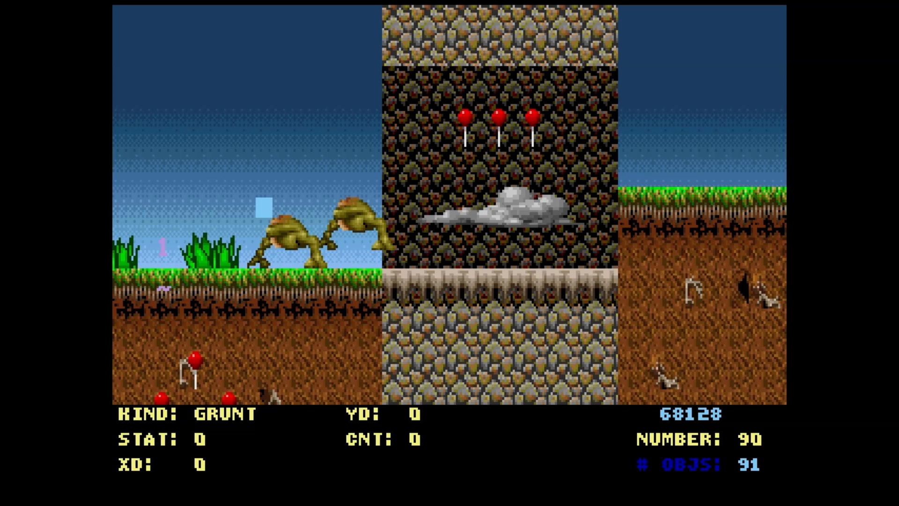
Reset the vertical displacement (Dis Y) to 0 and delete the floating GRUNT beside the stone wall
{"action": "key", "text": "Left"}
{"action": "key", "text": "Left"}
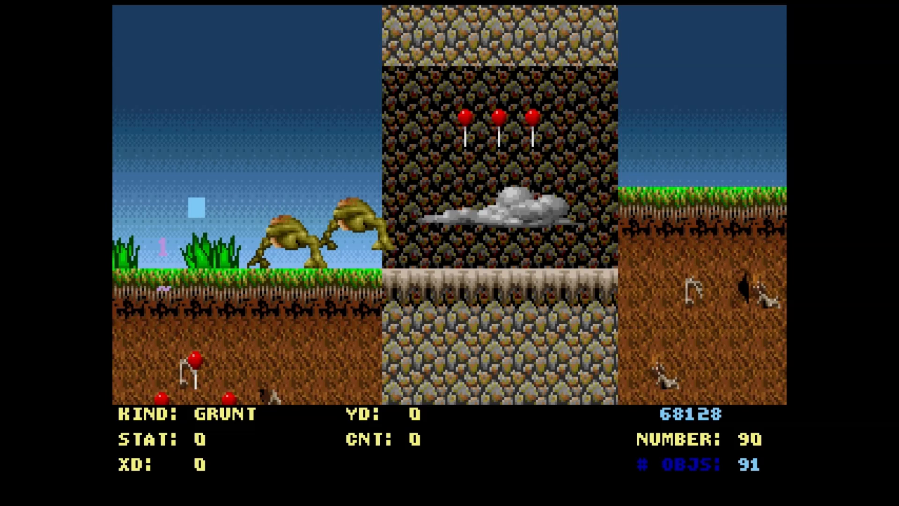
{"action": "key", "text": "y"}
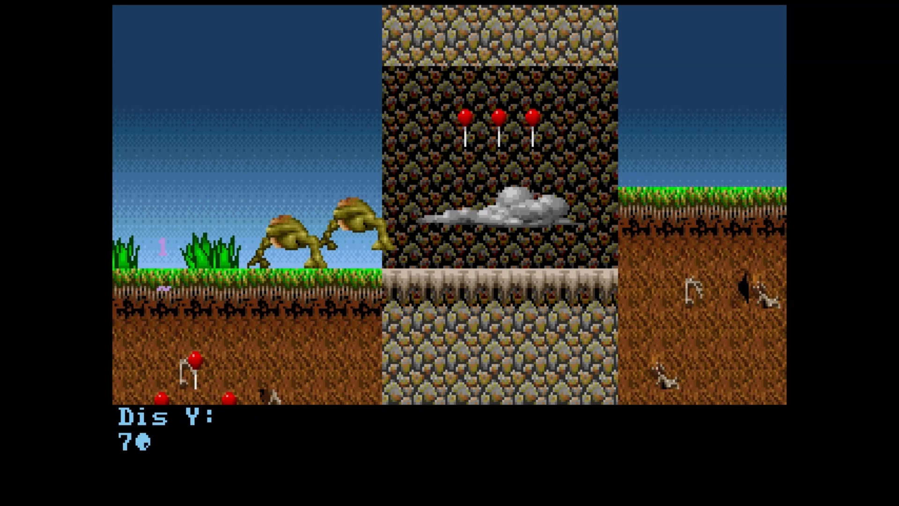
{"action": "key", "text": "BackSpace"}
{"action": "type", "text": "0"}
{"action": "key", "text": "Return"}
{"action": "key", "text": "Right"}
{"action": "key", "text": "Right"}
{"action": "key", "text": "Right"}
{"action": "key", "text": "Right"}
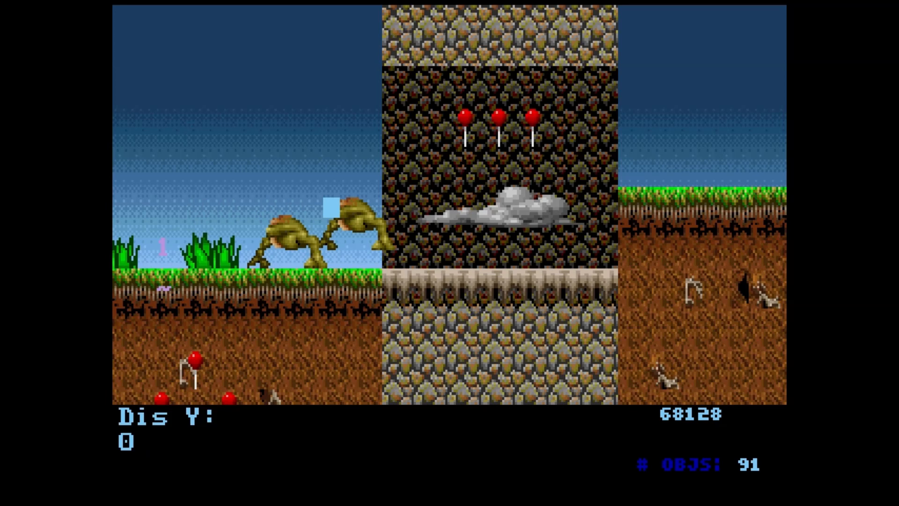
{"action": "key", "text": "Escape"}
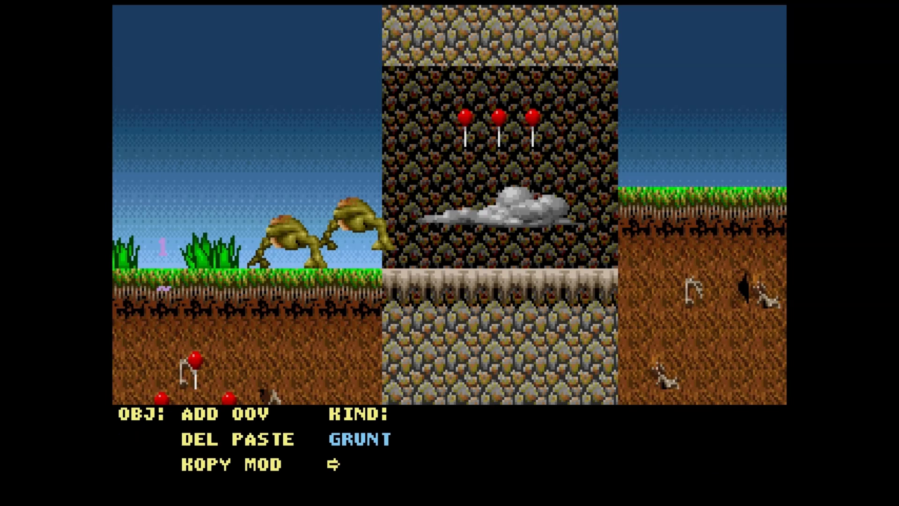
{"action": "key", "text": "Escape"}
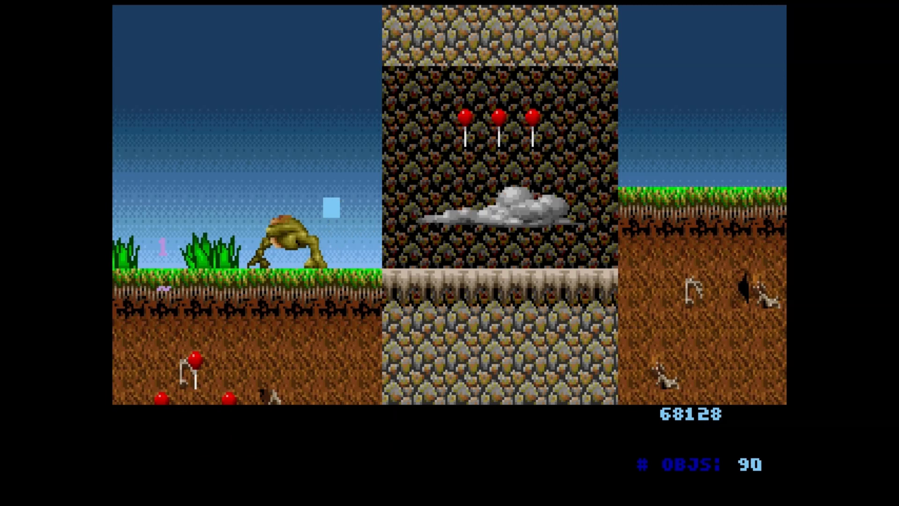
Check which object kind is detected at the remaining GRUNT's upper corner tile while Dis Y is 0
{"action": "key", "text": "Left"}
{"action": "key", "text": "Left"}
{"action": "key", "text": "Left"}
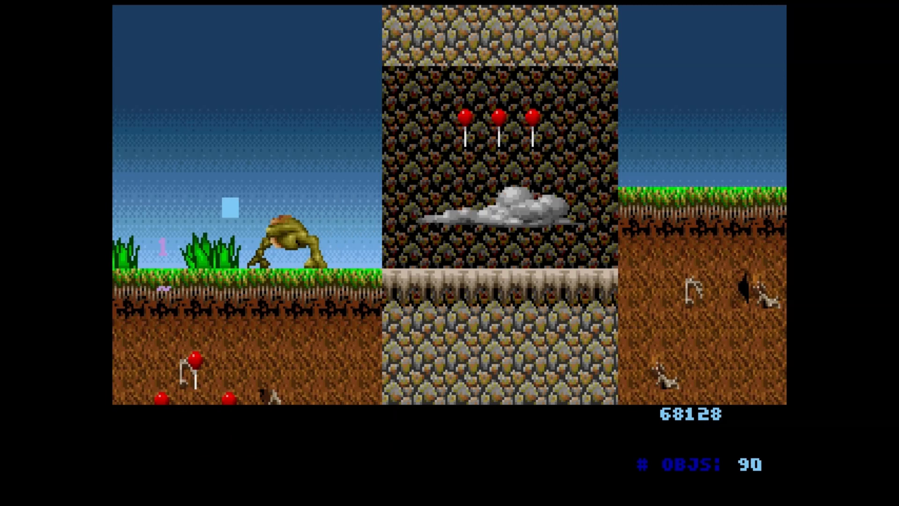
{"action": "key", "text": "Down"}
{"action": "key", "text": "Right"}
{"action": "key", "text": "Up"}
{"action": "key", "text": "Left"}
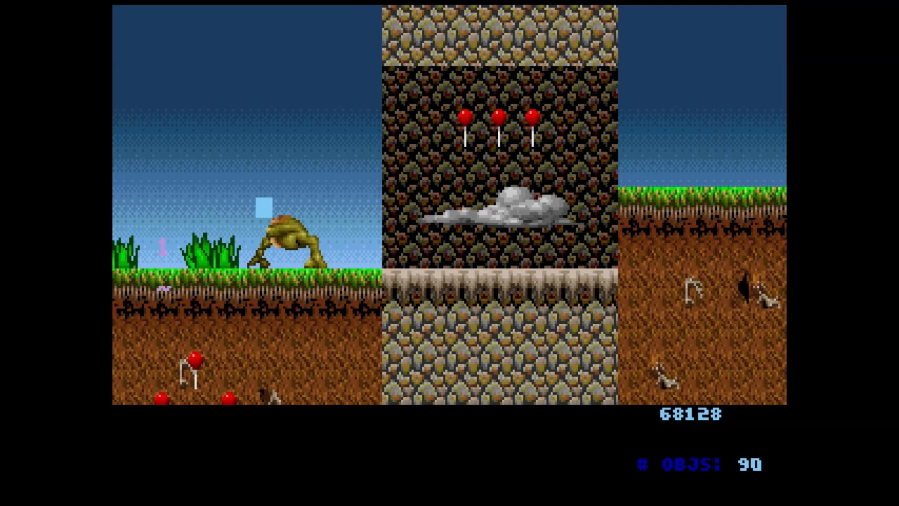
{"action": "key", "text": "o"}
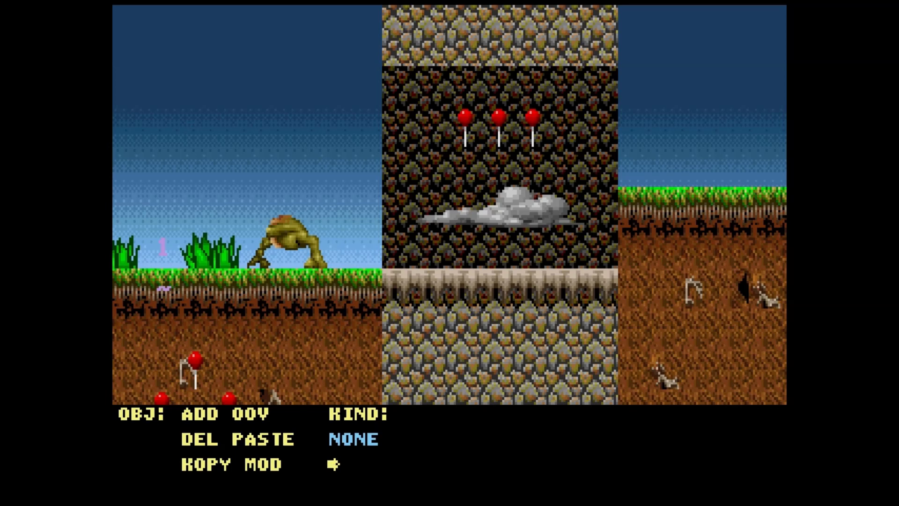
{"action": "key", "text": "Escape"}
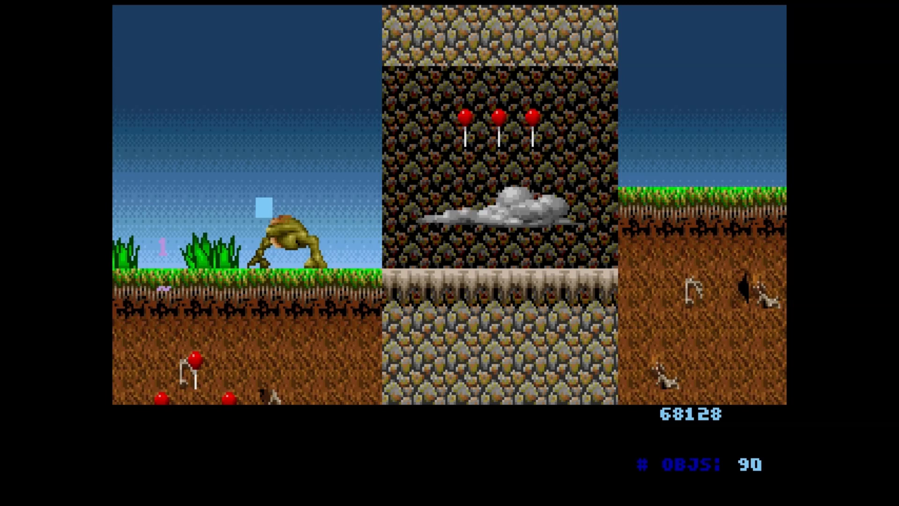
Set the vertical displacement (Dis Y) to 7 and delete the remaining GRUNT standing on the grass
{"action": "key", "text": "y"}
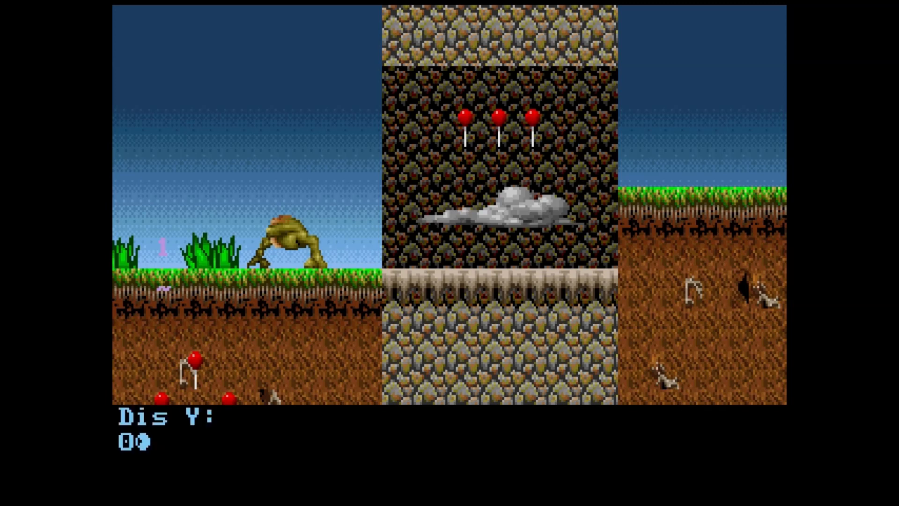
{"action": "type", "text": "7"}
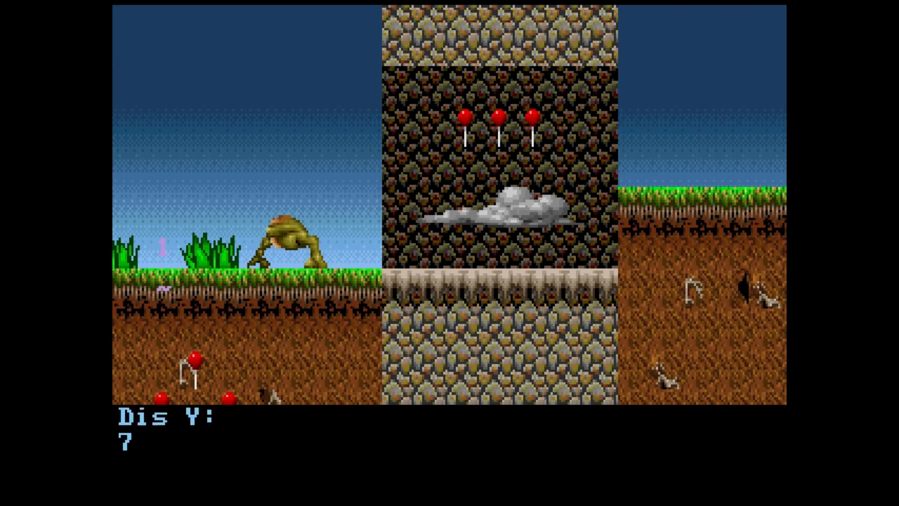
{"action": "key", "text": "Return"}
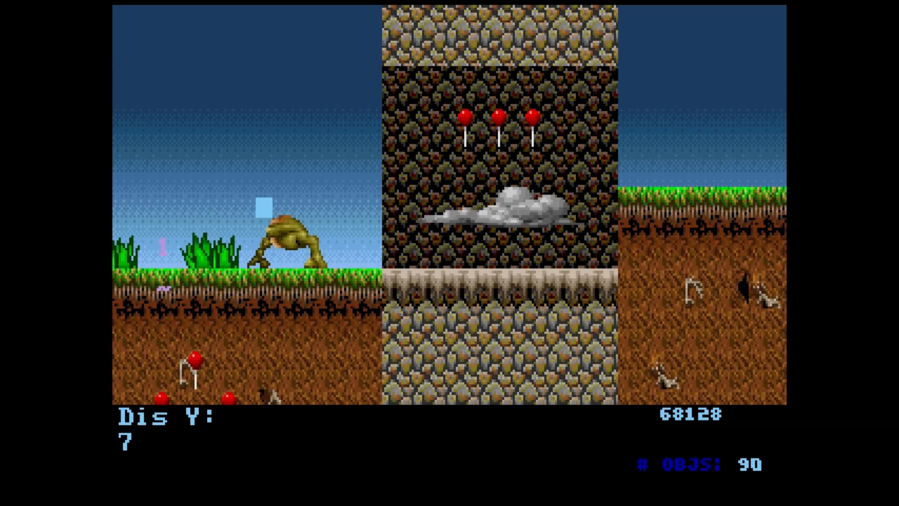
{"action": "key", "text": "o"}
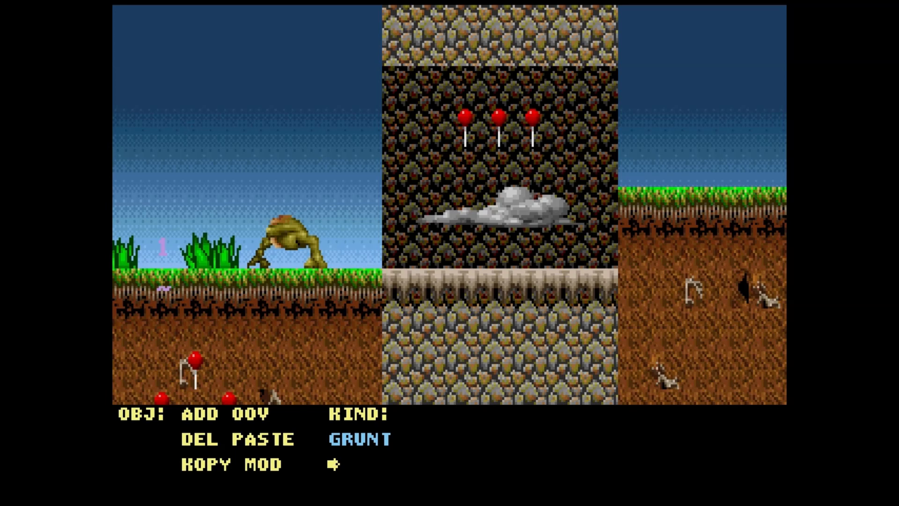
{"action": "key", "text": "d"}
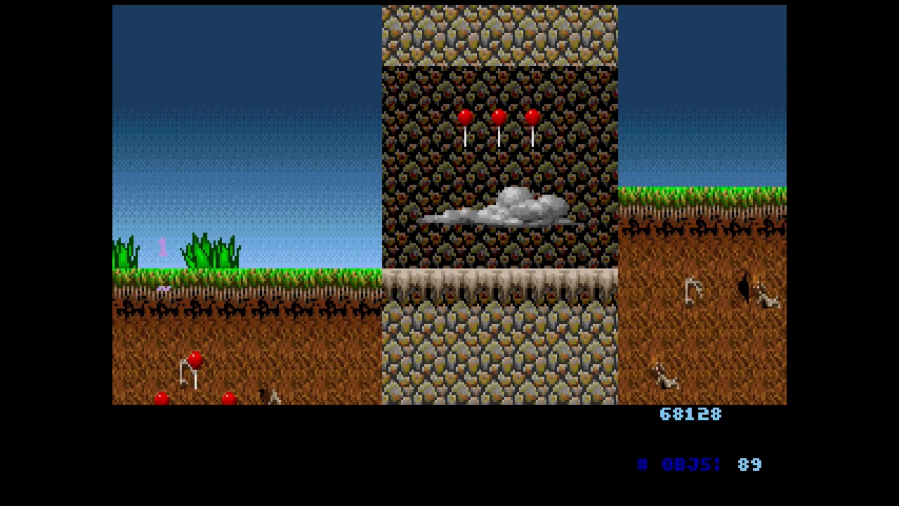
Browse the level from the stone wall past the grape clusters to find existing grunts near the ground gap with the root bridge
{"action": "key", "text": "shift+Right"}
{"action": "key", "text": "shift+Right"}
{"action": "key", "text": "shift+Right"}
{"action": "key", "text": "shift+Right"}
{"action": "key", "text": "shift+Right"}
{"action": "key", "text": "shift+Right"}
{"action": "key", "text": "shift+Right"}
{"action": "key", "text": "shift+Right"}
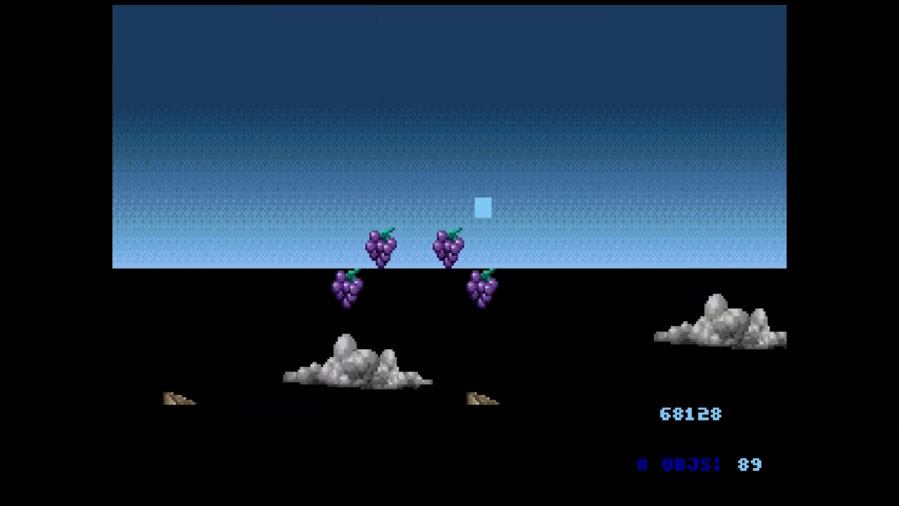
{"action": "key", "text": "shift+Down"}
{"action": "key", "text": "shift+Down"}
{"action": "key", "text": "shift+Down"}
{"action": "key", "text": "shift+Right"}
{"action": "key", "text": "shift+Right"}
{"action": "key", "text": "shift+Right"}
{"action": "key", "text": "shift+Right"}
{"action": "key", "text": "shift+Down"}
{"action": "key", "text": "shift+Down"}
{"action": "key", "text": "shift+Down"}
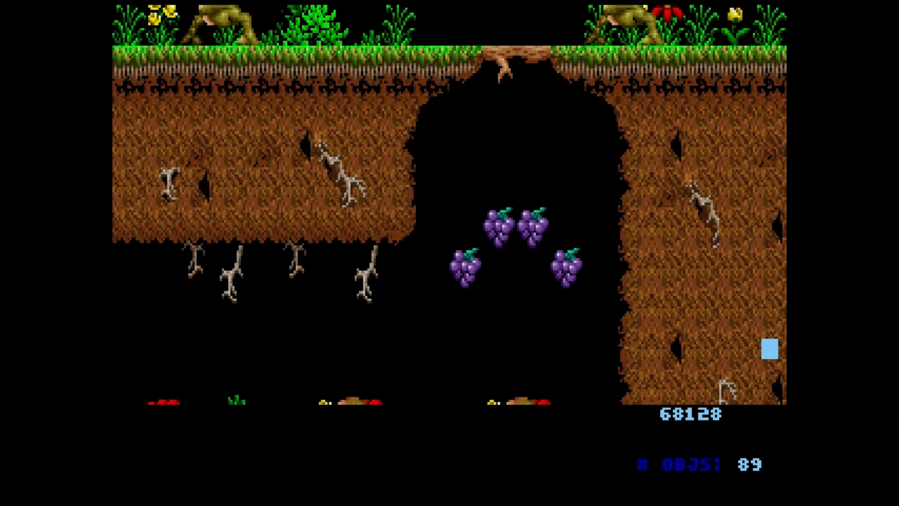
{"action": "key", "text": "shift+Up"}
{"action": "key", "text": "shift+Left"}
{"action": "key", "text": "shift+Up"}
{"action": "key", "text": "shift+Up"}
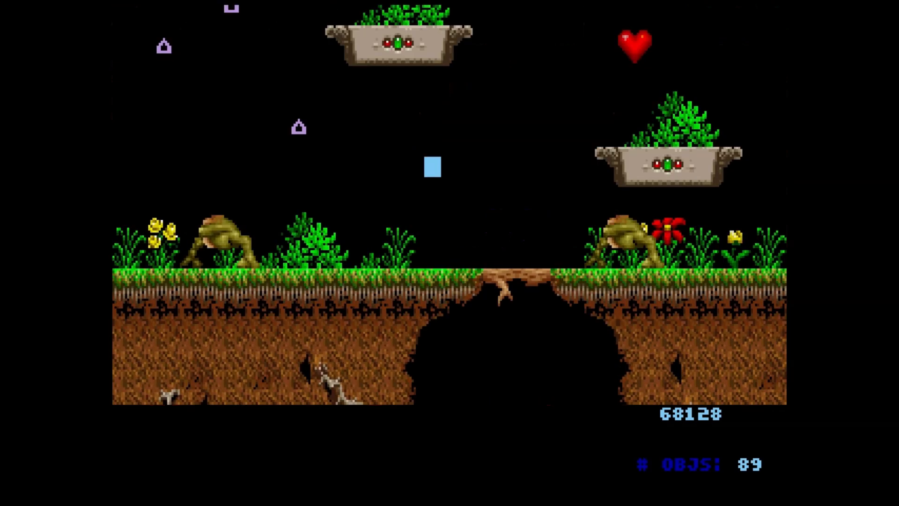
Examine how the grunt beside the yellow flowers on the grassy ledge is positioned relative to the cursor's tile grid
{"action": "key", "text": "Left"}
{"action": "key", "text": "Left"}
{"action": "key", "text": "Left"}
{"action": "key", "text": "Left"}
{"action": "key", "text": "Left"}
{"action": "key", "text": "Left"}
{"action": "key", "text": "Left"}
{"action": "key", "text": "Left"}
{"action": "key", "text": "Left"}
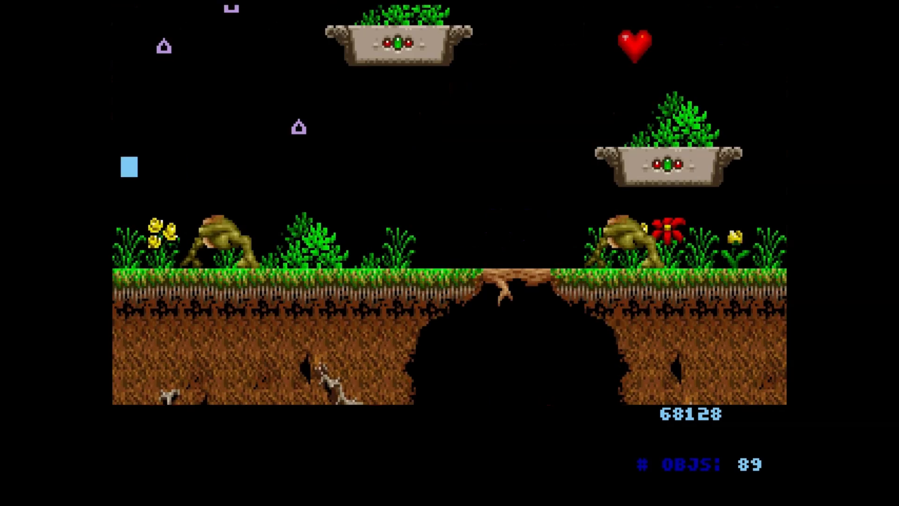
{"action": "key", "text": "shift+Left"}
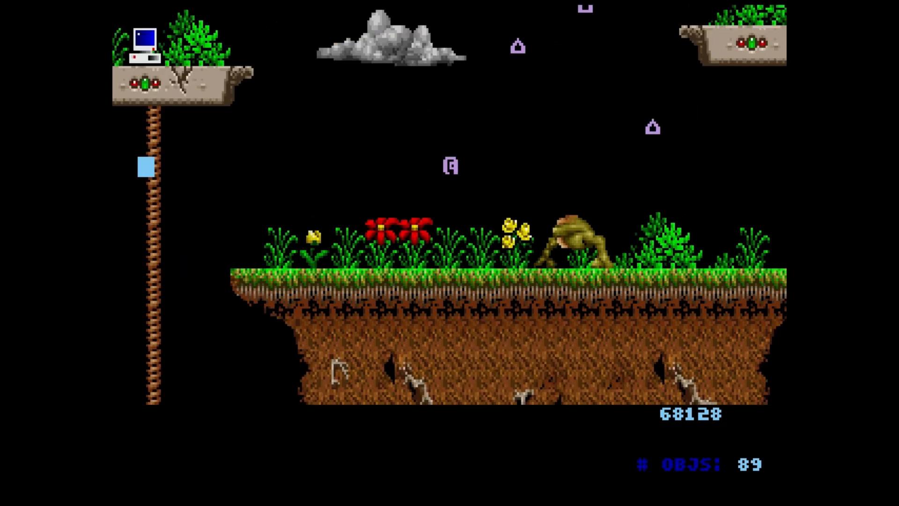
{"action": "key", "text": "Right"}
{"action": "key", "text": "Right"}
{"action": "key", "text": "Right"}
{"action": "key", "text": "Right"}
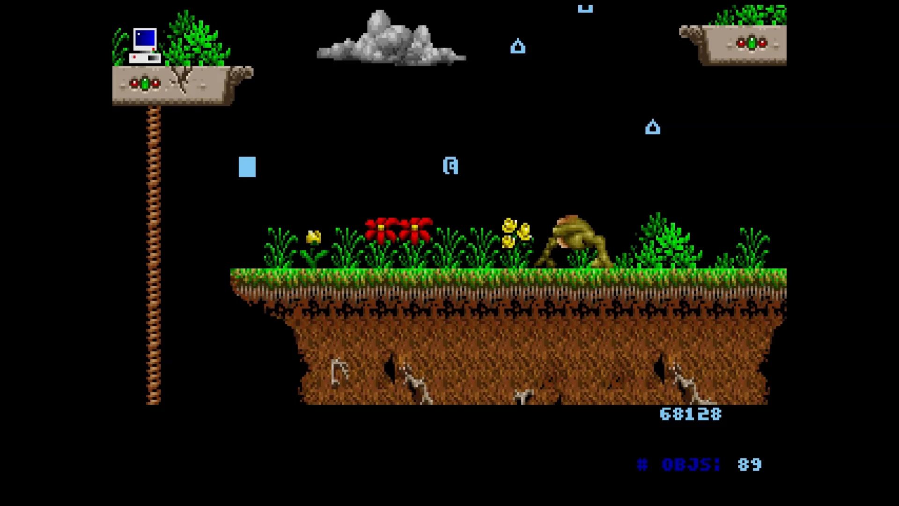
{"action": "key", "text": "Down"}
{"action": "key", "text": "Right"}
{"action": "key", "text": "Right"}
{"action": "key", "text": "Right"}
{"action": "key", "text": "Right"}
{"action": "key", "text": "Right"}
{"action": "key", "text": "Right"}
{"action": "key", "text": "Right"}
{"action": "key", "text": "Right"}
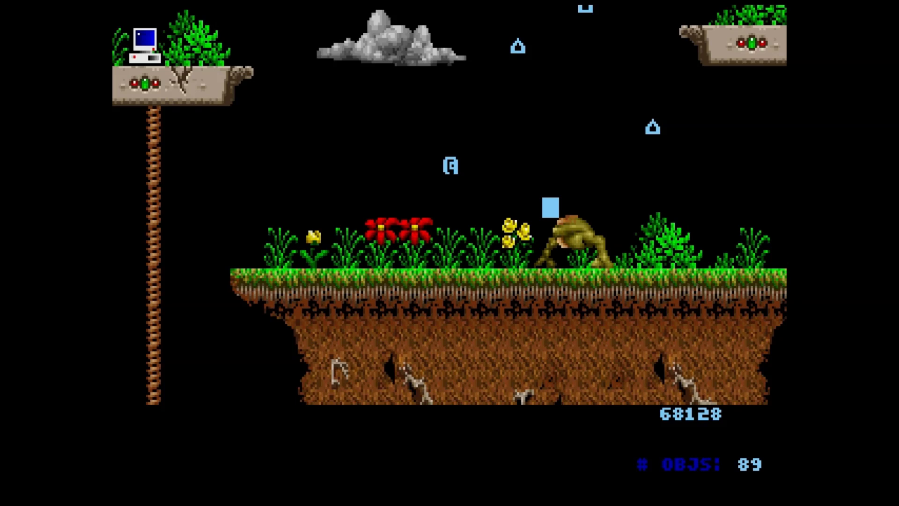
Survey the level around the temple gate, the ruined columns and the underground hearts for other placed objects
{"action": "right_click_drag", "start_coordinate": [213, 208], "coordinate": [315, 227]}
{"action": "key", "text": "shift+Right"}
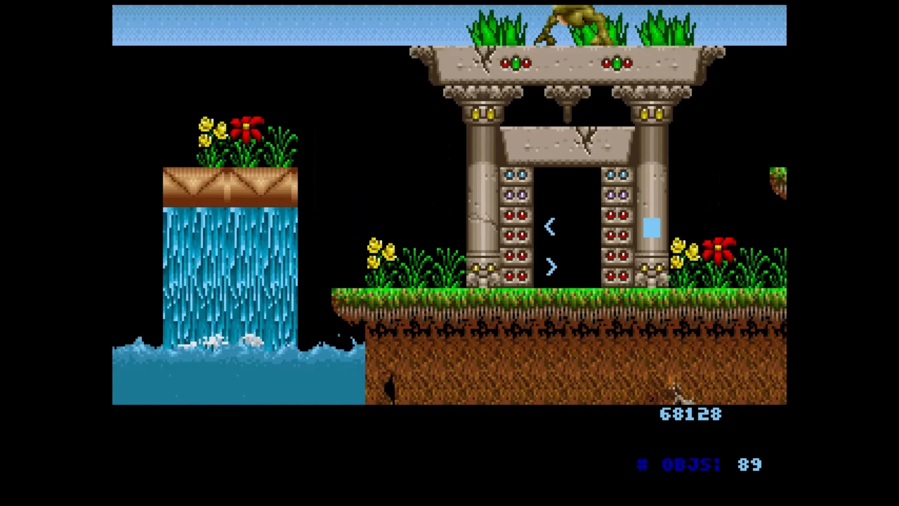
{"action": "key", "text": "shift+Right"}
{"action": "key", "text": "shift+Right"}
{"action": "key", "text": "shift+Right"}
{"action": "key", "text": "shift+Down"}
{"action": "key", "text": "shift+Down"}
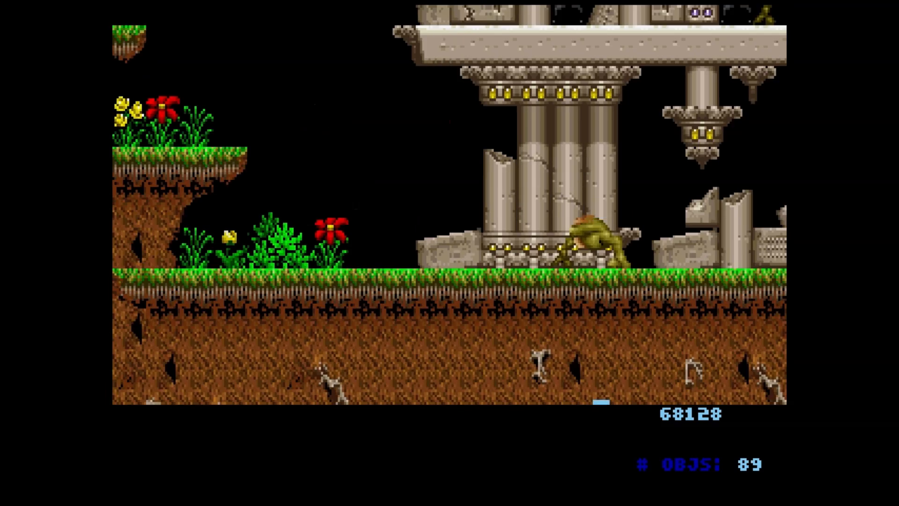
{"action": "key", "text": "shift+Right"}
{"action": "key", "text": "shift+Right"}
{"action": "key", "text": "shift+Right"}
{"action": "key", "text": "shift+Right"}
{"action": "key", "text": "shift+Down"}
{"action": "key", "text": "shift+Down"}
{"action": "key", "text": "shift+Left"}
{"action": "key", "text": "shift+Left"}
{"action": "key", "text": "shift+Left"}
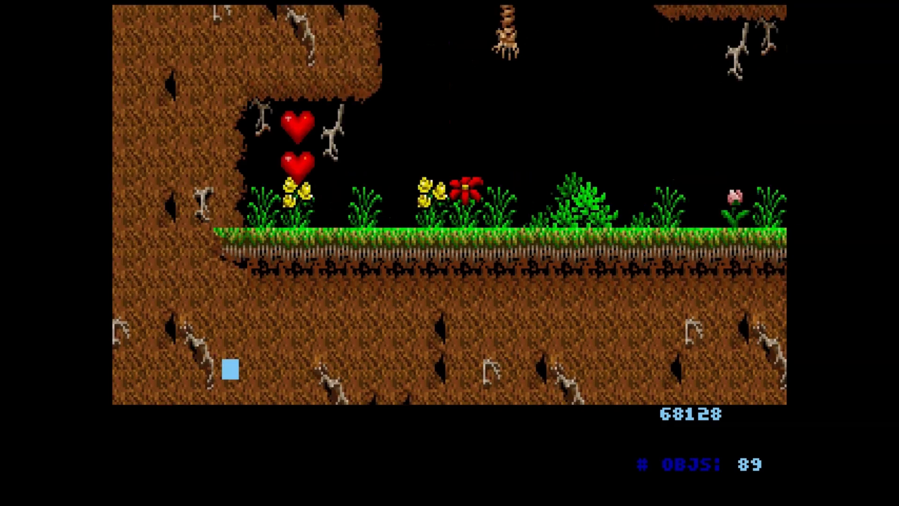
Keep the vertical displacement (Dis Y) at 7 and copy the GRUNT beside the yellow flowers on the underground grass
{"action": "key", "text": "shift+Right"}
{"action": "key", "text": "shift+Right"}
{"action": "key", "text": "shift+Right"}
{"action": "key", "text": "shift+Right"}
{"action": "key", "text": "shift+Up"}
{"action": "key", "text": "shift+Left"}
{"action": "key", "text": "shift+Left"}
{"action": "key", "text": "Right"}
{"action": "key", "text": "Right"}
{"action": "key", "text": "Right"}
{"action": "key", "text": "Right"}
{"action": "key", "text": "Right"}
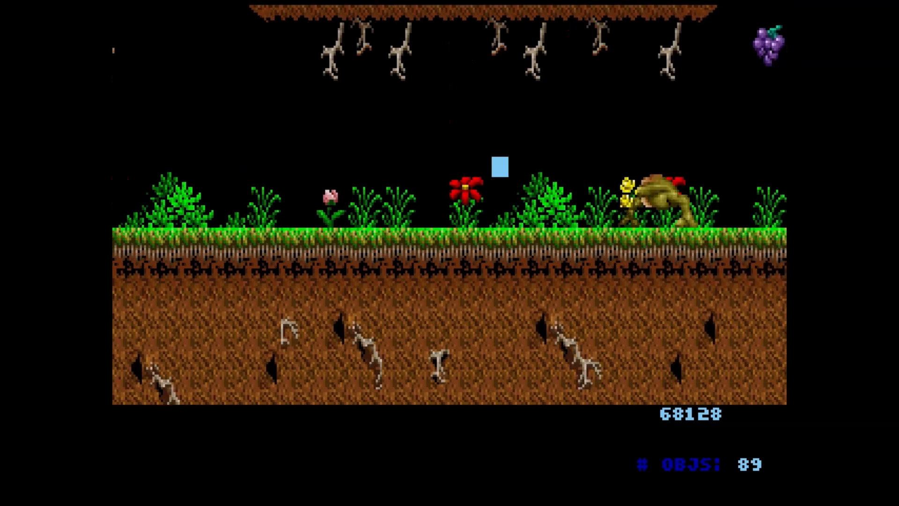
{"action": "key", "text": "Down"}
{"action": "key", "text": "Up"}
{"action": "key", "text": "Up"}
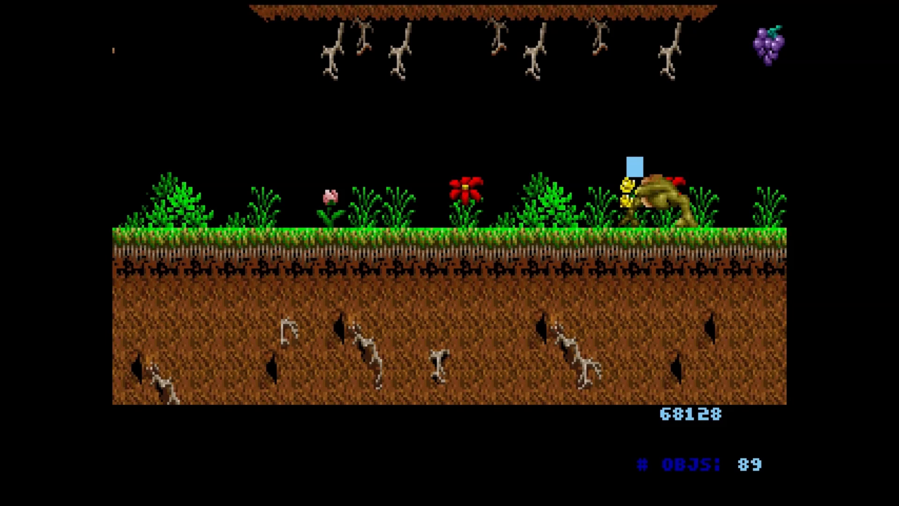
{"action": "key", "text": "Return"}
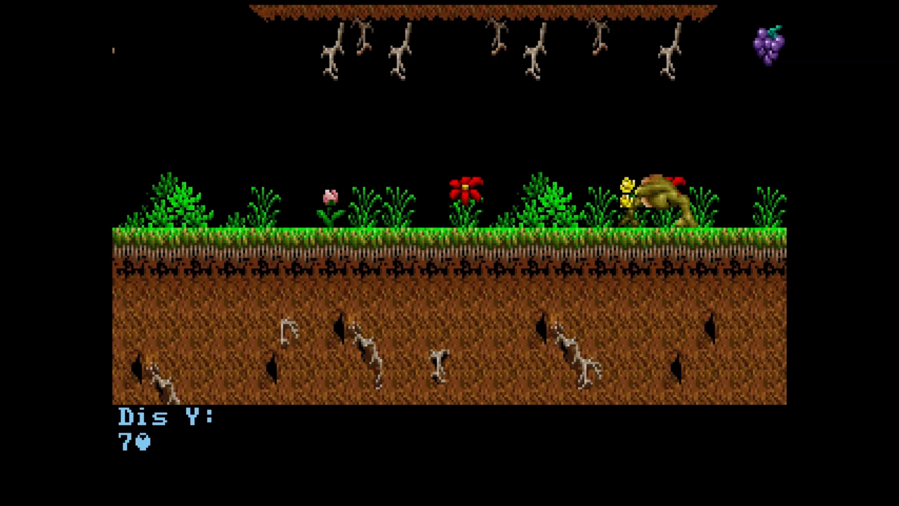
{"action": "key", "text": "Return"}
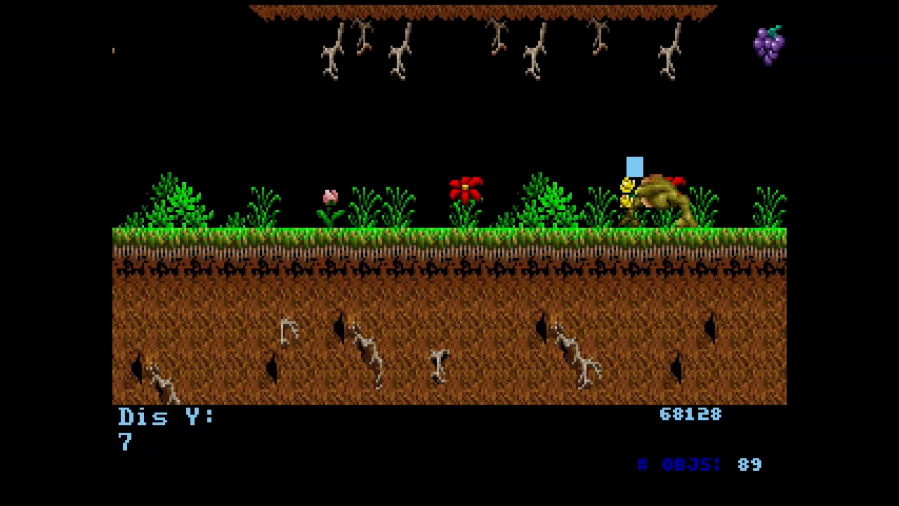
{"action": "key", "text": "o"}
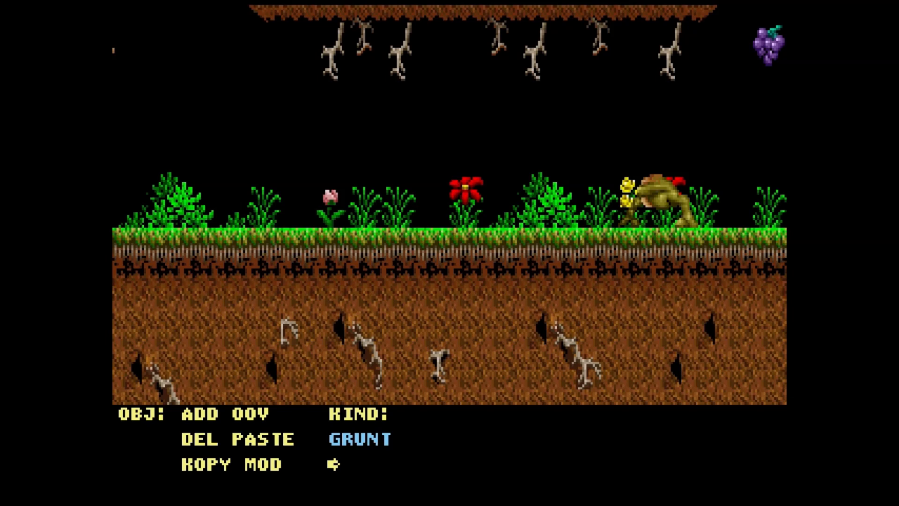
{"action": "key", "text": "Escape"}
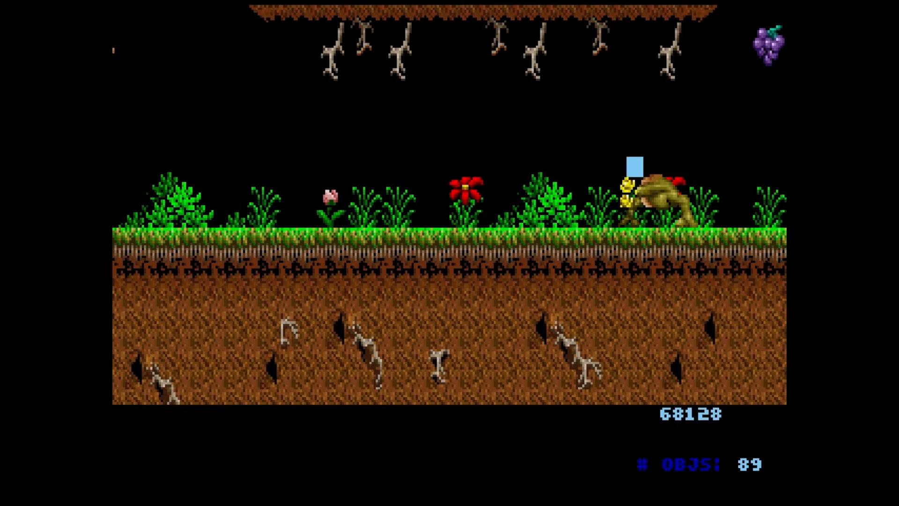
Paste one GRUNT over the pink flower and another between the pink flower and the red flower
{"action": "key", "text": "Left"}
{"action": "key", "text": "Left"}
{"action": "key", "text": "Left"}
{"action": "key", "text": "Left"}
{"action": "key", "text": "Left"}
{"action": "key", "text": "Left"}
{"action": "key", "text": "Left"}
{"action": "key", "text": "Left"}
{"action": "key", "text": "Left"}
{"action": "key", "text": "Left"}
{"action": "key", "text": "Left"}
{"action": "key", "text": "Left"}
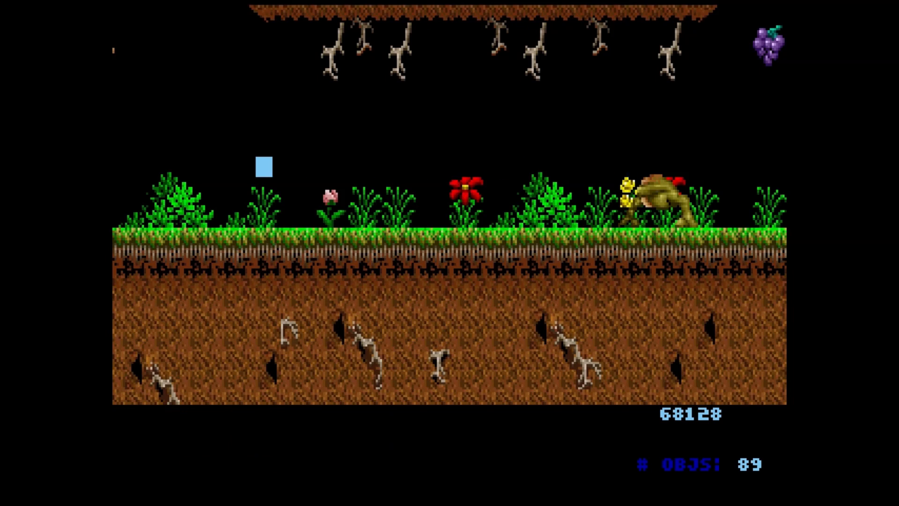
{"action": "key", "text": "Right"}
{"action": "key", "text": "Right"}
{"action": "key", "text": "Right"}
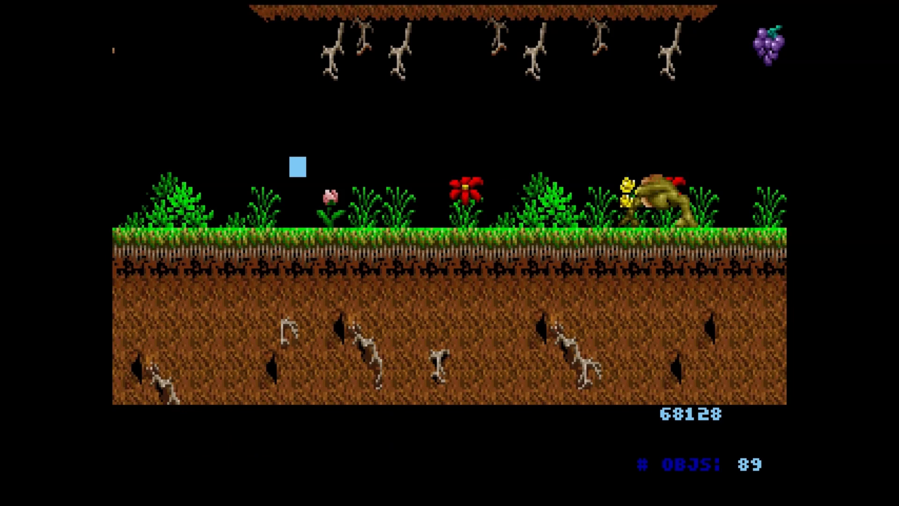
{"action": "key", "text": "Return"}
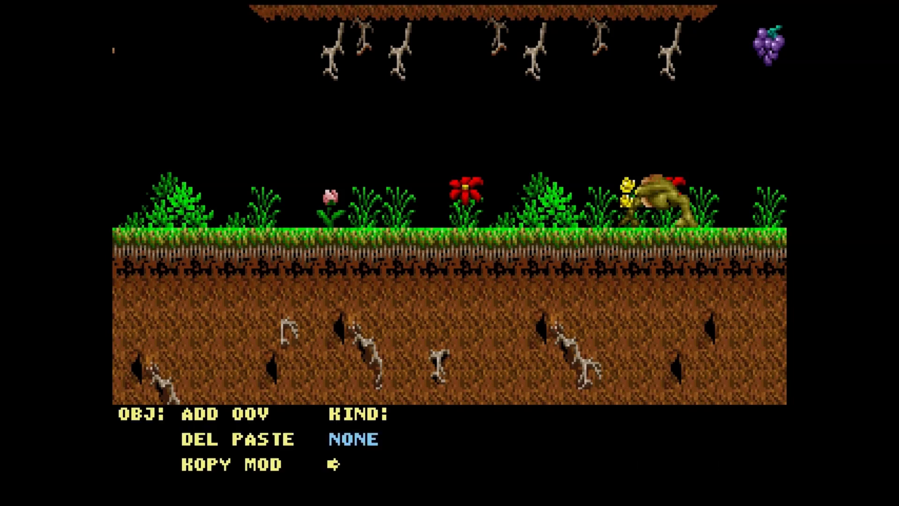
{"action": "key", "text": "p"}
{"action": "key", "text": "Right"}
{"action": "key", "text": "Right"}
{"action": "key", "text": "Right"}
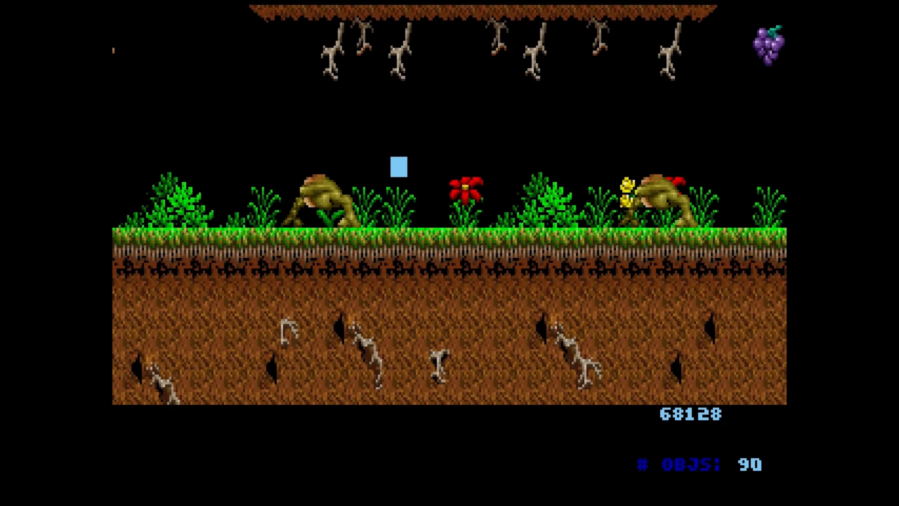
{"action": "key", "text": "o"}
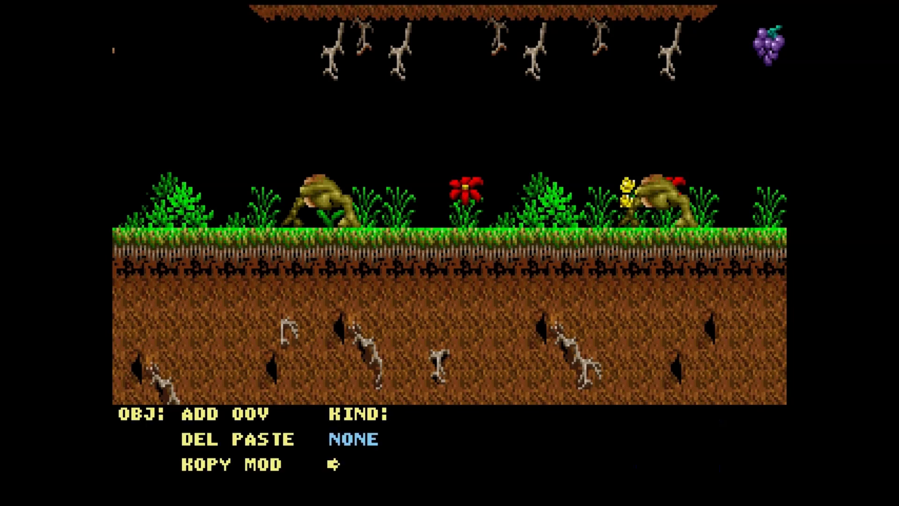
{"action": "key", "text": "p"}
Paste two more GRUNT copies along the grass, one at the red flower and one in front of the next green bush
{"action": "key", "text": "Right"}
{"action": "key", "text": "Right"}
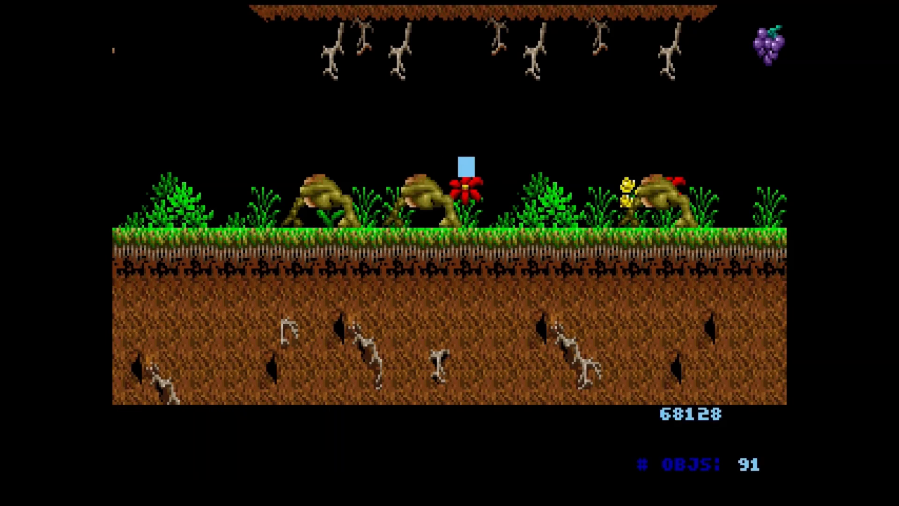
{"action": "key", "text": "o"}
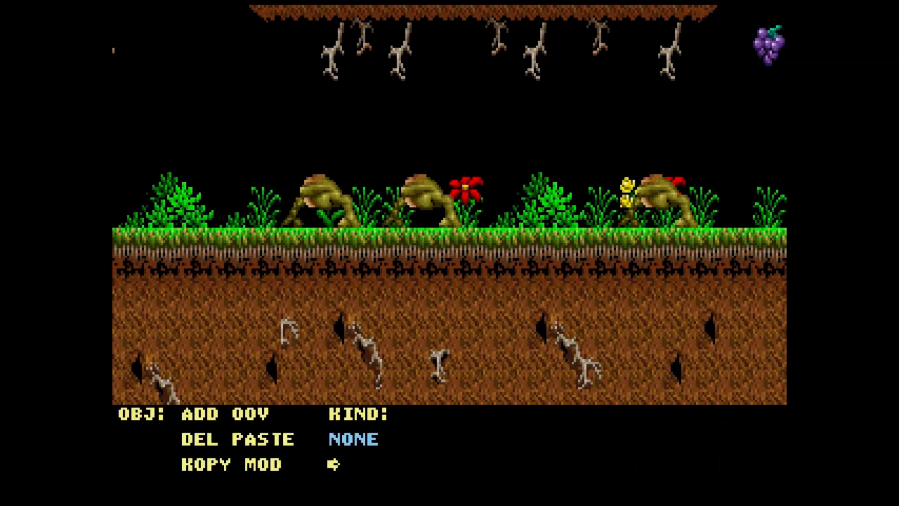
{"action": "key", "text": "p"}
{"action": "key", "text": "Right"}
{"action": "key", "text": "Right"}
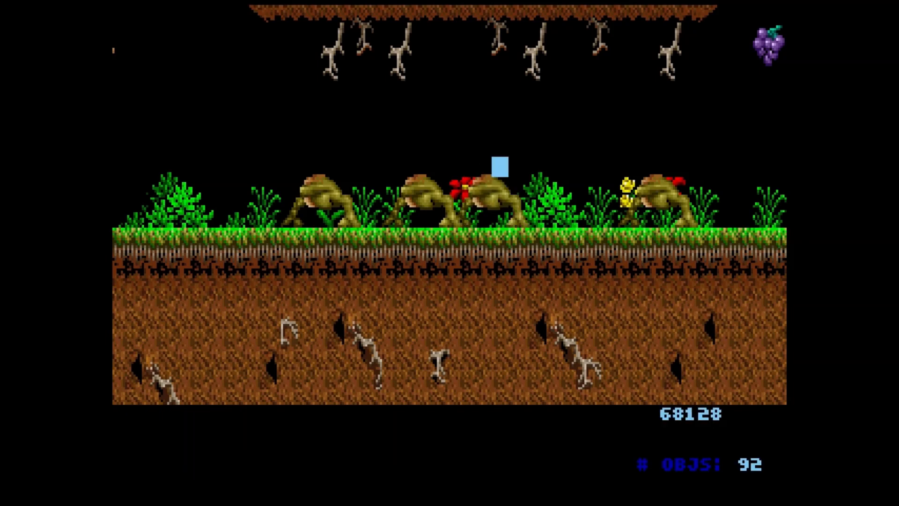
{"action": "key", "text": "o"}
{"action": "key", "text": "p"}
Paste two more GRUNT copies, one over the yellow flowers and one just past the original grunt
{"action": "key", "text": "Right"}
{"action": "key", "text": "Right"}
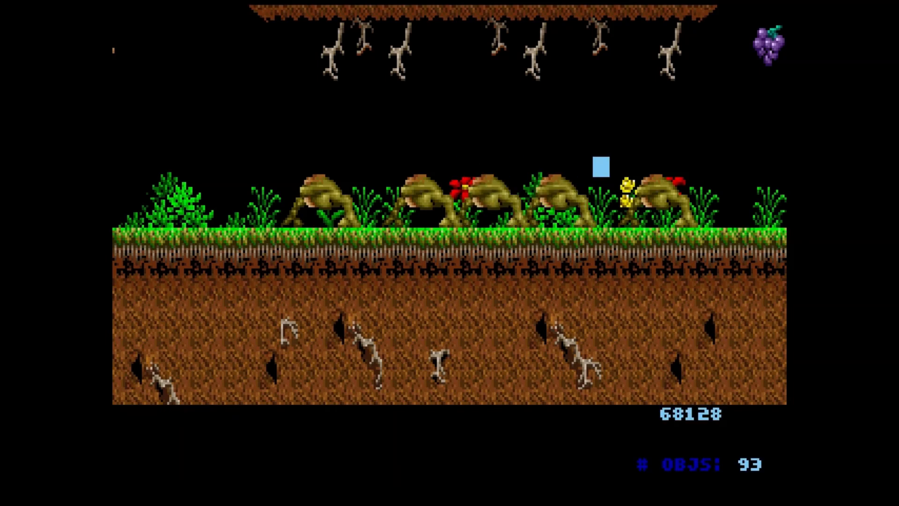
{"action": "key", "text": "o"}
{"action": "key", "text": "p"}
{"action": "key", "text": "Right"}
{"action": "key", "text": "Right"}
{"action": "key", "text": "Right"}
{"action": "key", "text": "o"}
{"action": "key", "text": "p"}
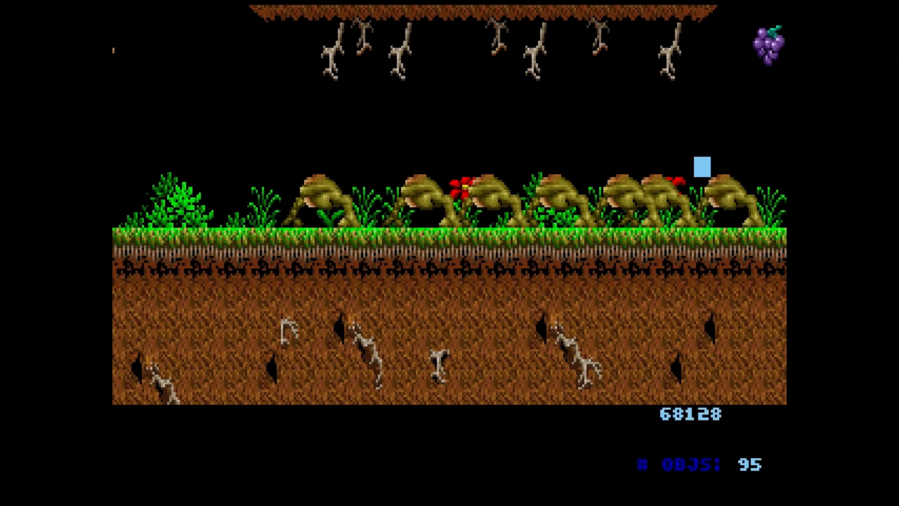
Paste another GRUNT on the grass between the first green bush and the grunt over the pink flower
{"action": "key", "text": "Right"}
{"action": "key", "text": "Left"}
{"action": "key", "text": "Left"}
{"action": "key", "text": "Left"}
{"action": "key", "text": "Left"}
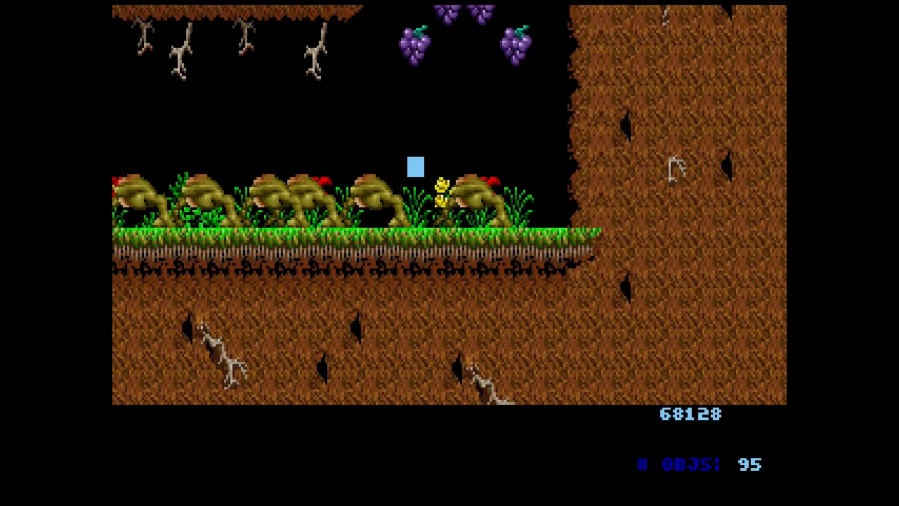
{"action": "key", "text": "Left"}
{"action": "key", "text": "Left"}
{"action": "key", "text": "Left"}
{"action": "key", "text": "Left"}
{"action": "key", "text": "Left"}
{"action": "key", "text": "Left"}
{"action": "key", "text": "Left"}
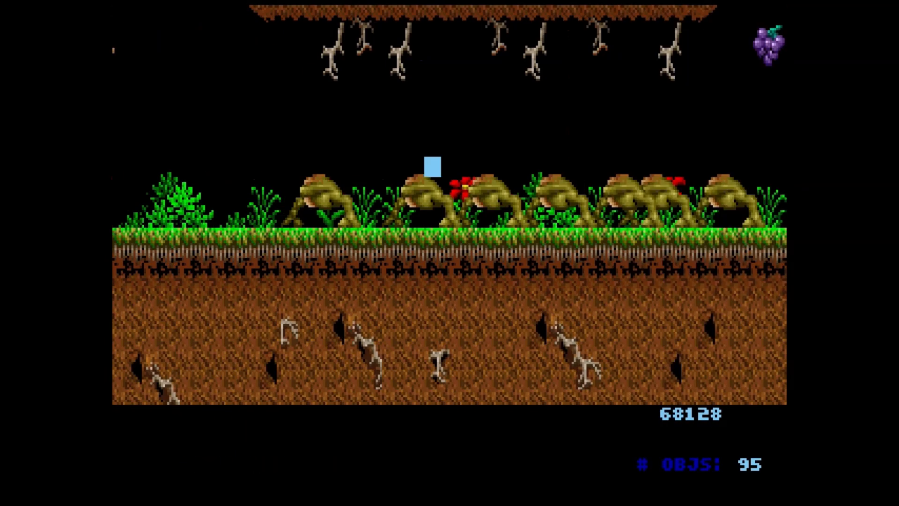
{"action": "key", "text": "o"}
{"action": "key", "text": "p"}
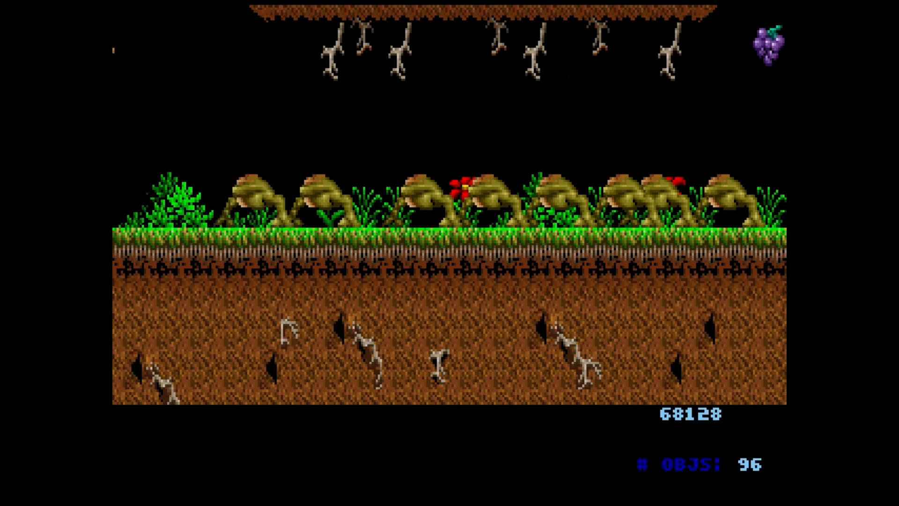
Delete the GRUNT standing directly beside the first green bush
{"action": "key", "text": "Right"}
{"action": "key", "text": "Left"}
{"action": "key", "text": "o"}
{"action": "key", "text": "d"}
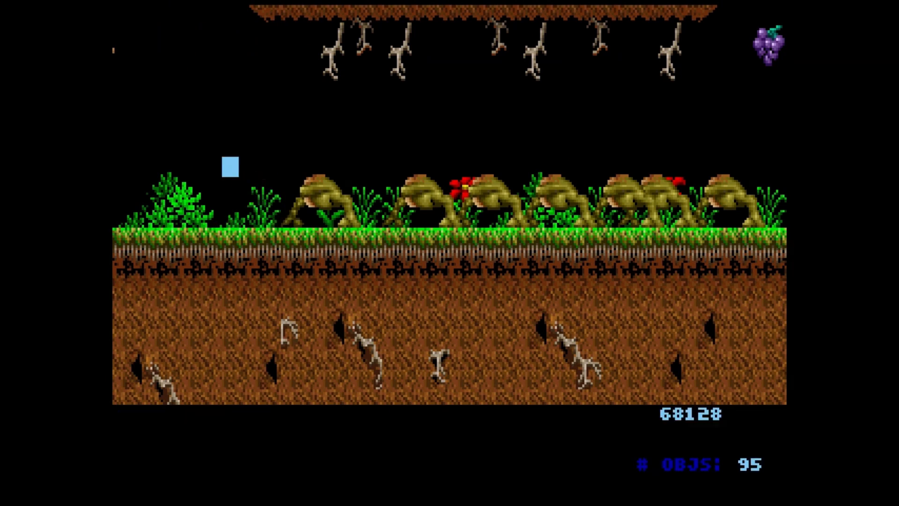
Delete the GRUNT over the pink flower and the neighbouring one just before the red flower
{"action": "key", "text": "Right"}
{"action": "key", "text": "Right"}
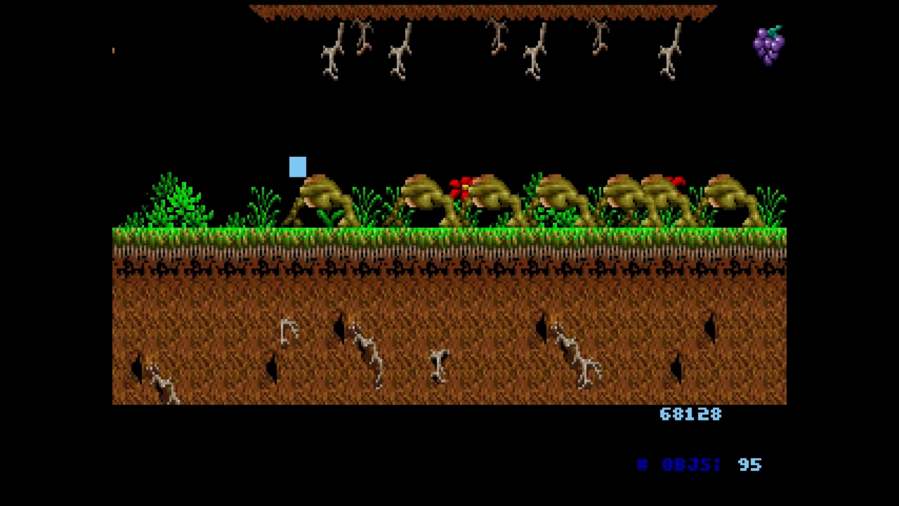
{"action": "key", "text": "o"}
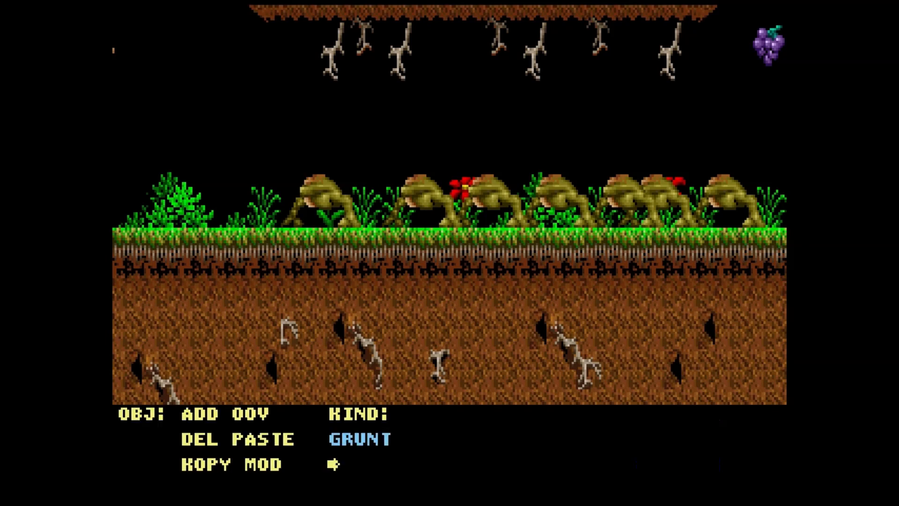
{"action": "key", "text": "d"}
{"action": "key", "text": "Right"}
{"action": "key", "text": "Right"}
{"action": "key", "text": "Right"}
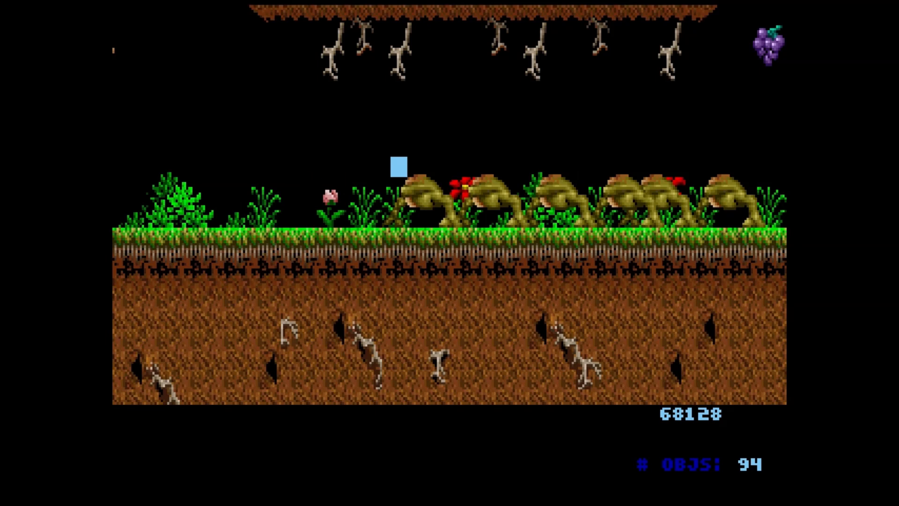
{"action": "key", "text": "o"}
{"action": "key", "text": "d"}
Set the vertical displacement (Dis Y) to 8 for a spot at the bare end of the stone platform beneath the ice cream cones
{"action": "key", "text": "Left"}
{"action": "key", "text": "Left"}
{"action": "key", "text": "Left"}
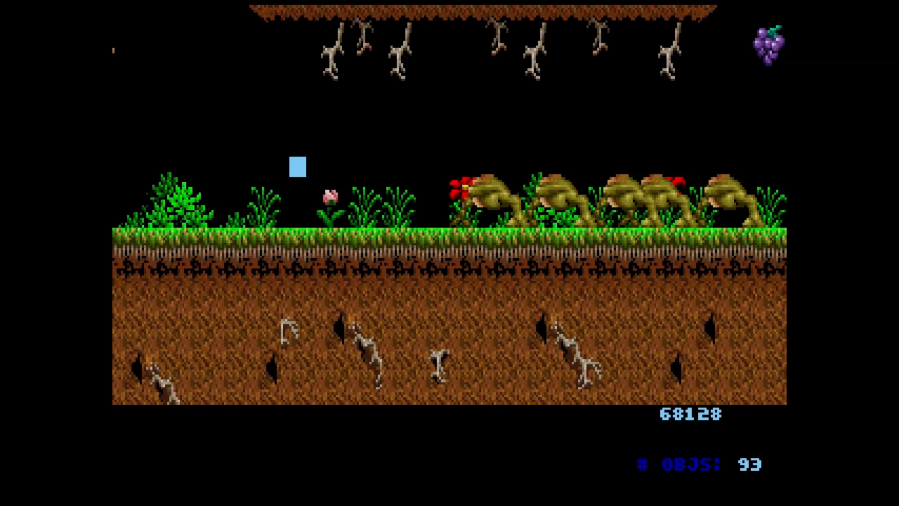
{"action": "key", "text": "Up"}
{"action": "key", "text": "Up"}
{"action": "key", "text": "Up"}
{"action": "key", "text": "Up"}
{"action": "key", "text": "Up"}
{"action": "key", "text": "Up"}
{"action": "key", "text": "Up"}
{"action": "key", "text": "Up"}
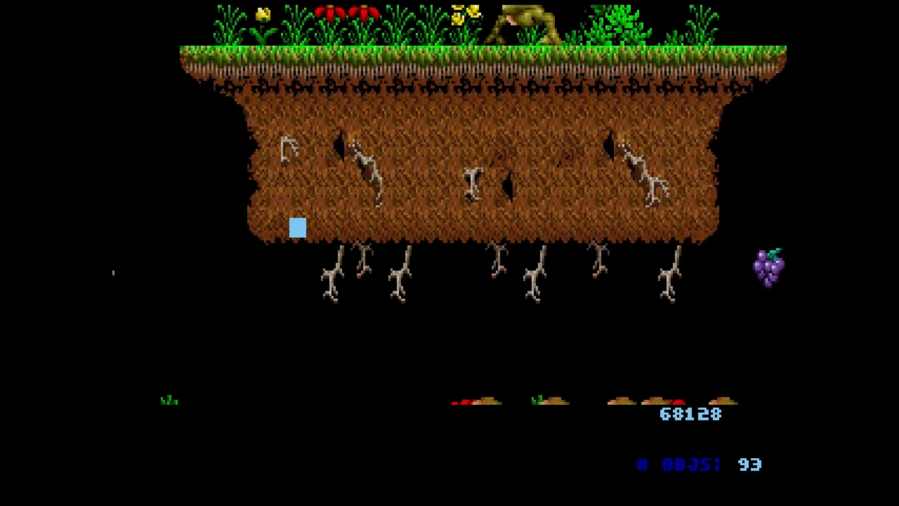
{"action": "key", "text": "Up"}
{"action": "key", "text": "Left"}
{"action": "key", "text": "Left"}
{"action": "key", "text": "Left"}
{"action": "key", "text": "Left"}
{"action": "key", "text": "Left"}
{"action": "key", "text": "Left"}
{"action": "key", "text": "Left"}
{"action": "key", "text": "Left"}
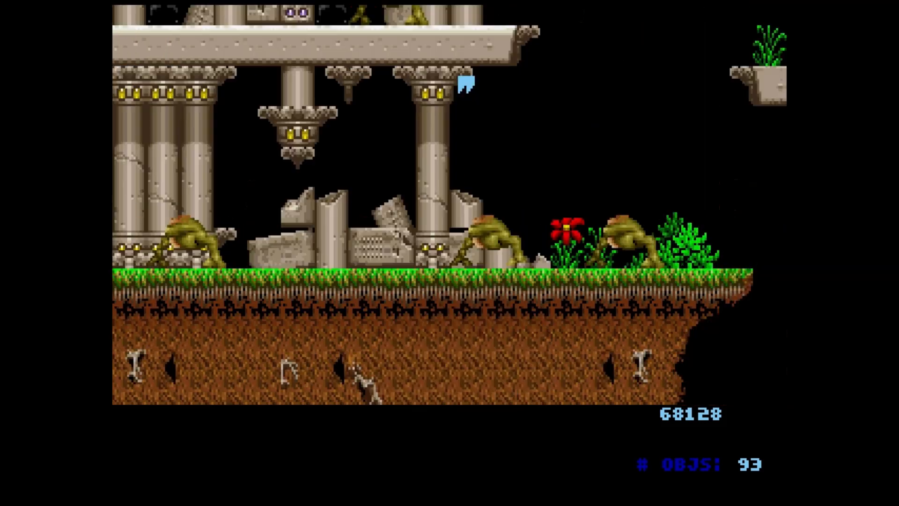
{"action": "key", "text": "Up"}
{"action": "key", "text": "Up"}
{"action": "key", "text": "Left"}
{"action": "key", "text": "Left"}
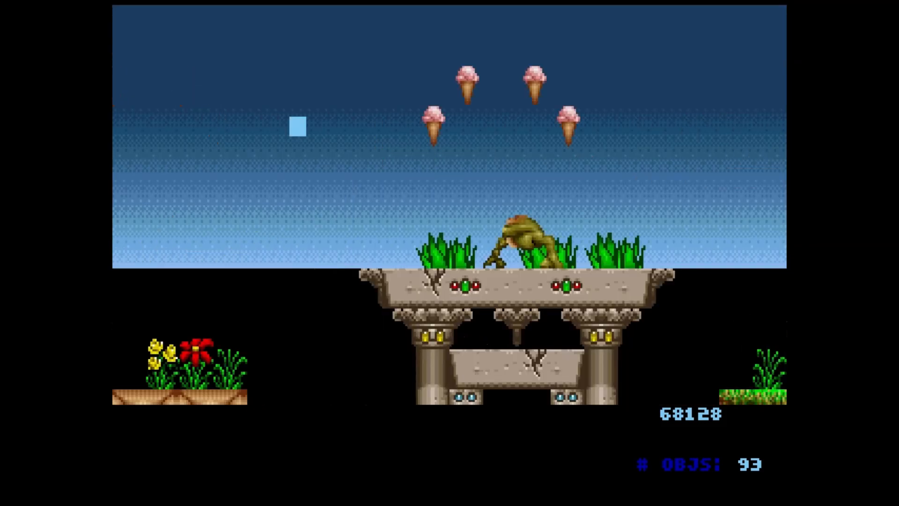
{"action": "key", "text": "Down"}
{"action": "key", "text": "Down"}
{"action": "key", "text": "Right"}
{"action": "key", "text": "Right"}
{"action": "key", "text": "Right"}
{"action": "key", "text": "Right"}
{"action": "key", "text": "Left"}
{"action": "key", "text": "Down"}
{"action": "key", "text": "Right"}
{"action": "key", "text": "Up"}
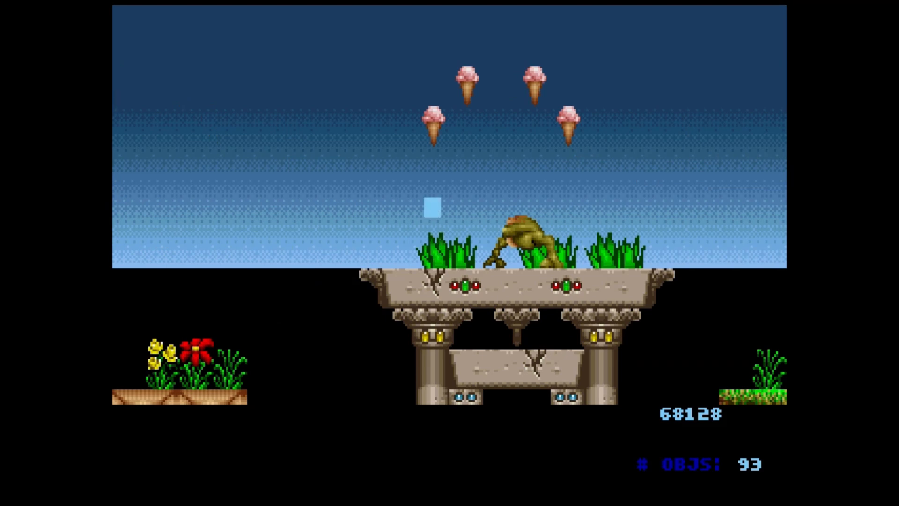
{"action": "key", "text": "Left"}
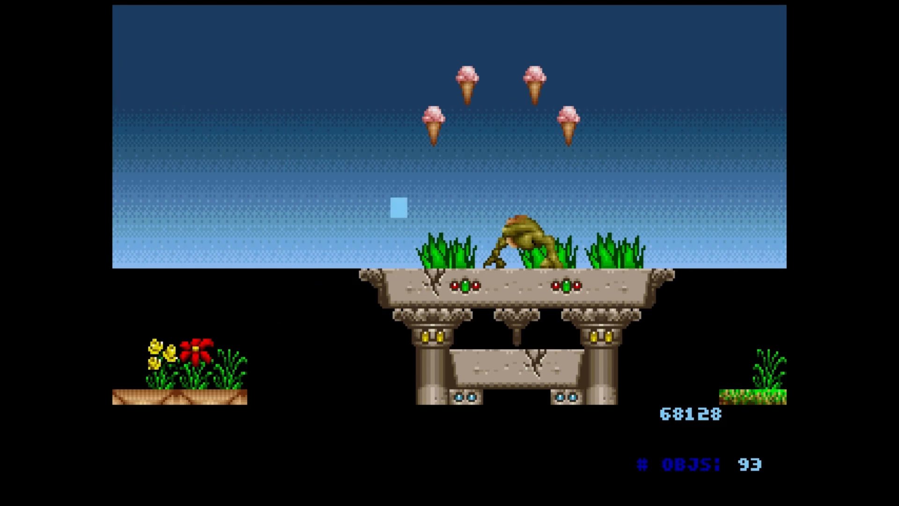
{"action": "key", "text": "y"}
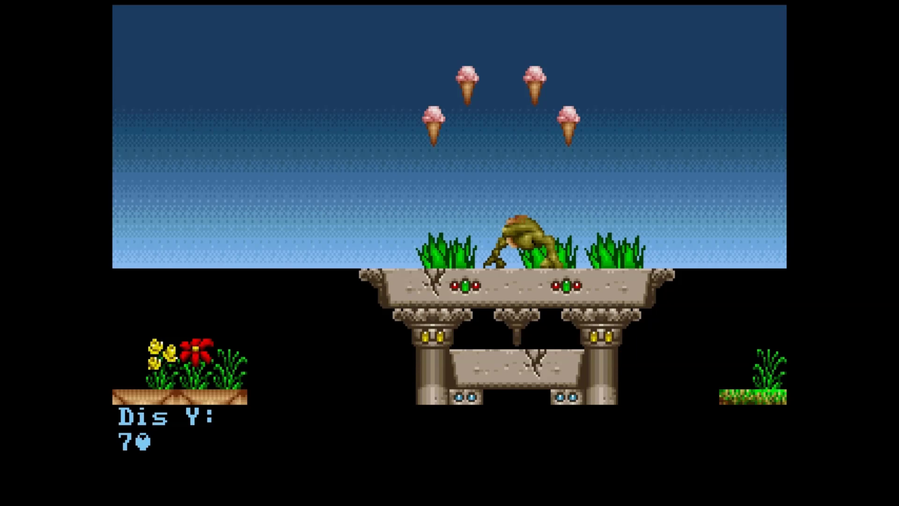
{"action": "key", "text": "BackSpace"}
{"action": "type", "text": "8"}
{"action": "key", "text": "Return"}
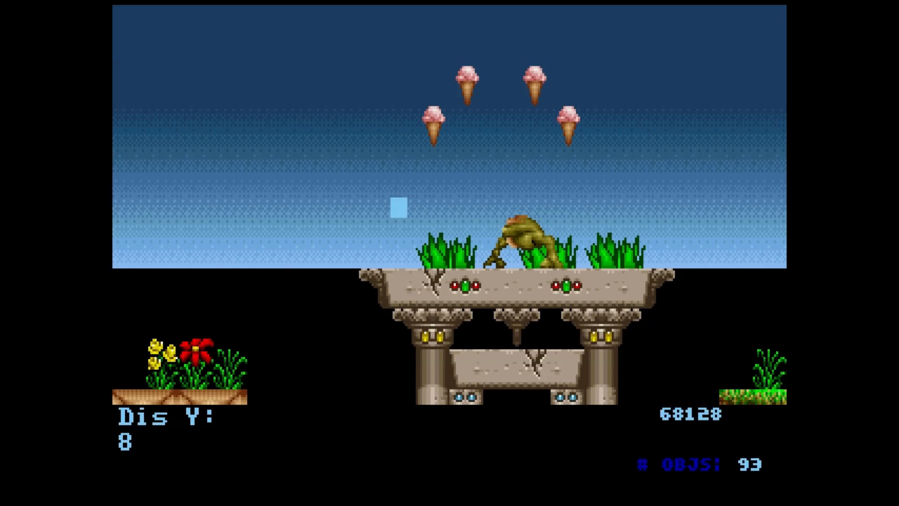
Add an object of kind ALIEN with STAT, XD, YD and CNT left at 0 at the end of the stone platform, near the grunt
{"action": "key", "text": "o"}
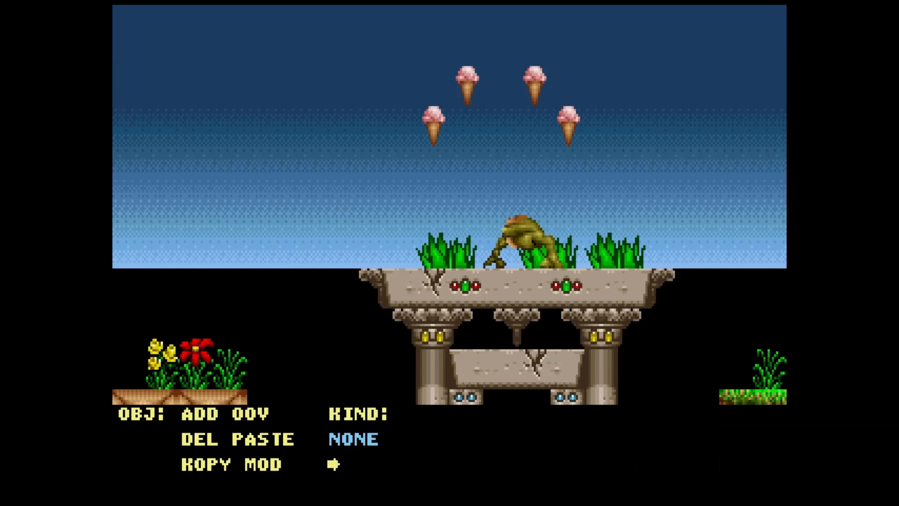
{"action": "key", "text": "a"}
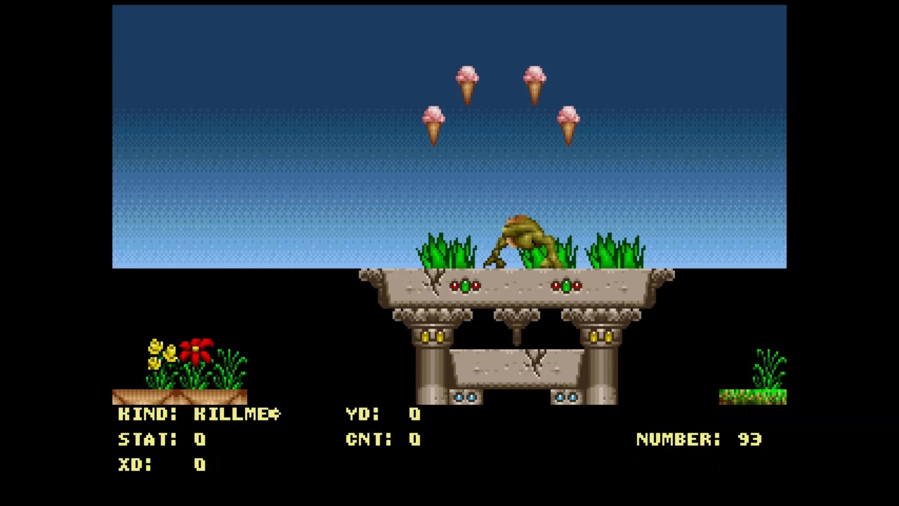
{"action": "key", "text": "BackSpace"}
{"action": "key", "text": "BackSpace"}
{"action": "key", "text": "BackSpace"}
{"action": "key", "text": "BackSpace"}
{"action": "key", "text": "BackSpace"}
{"action": "key", "text": "BackSpace"}
{"action": "type", "text": "ALIEN"}
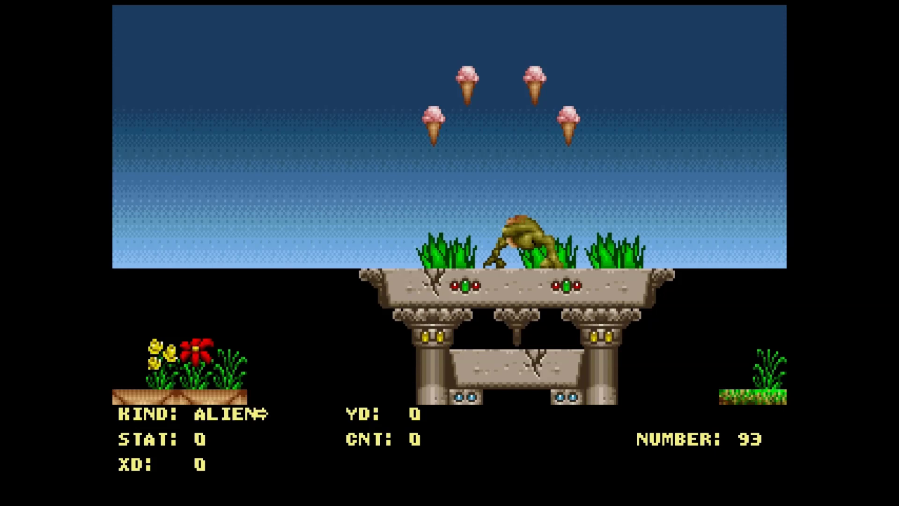
{"action": "key", "text": "Return"}
{"action": "key", "text": "Return"}
{"action": "key", "text": "Return"}
{"action": "key", "text": "Return"}
{"action": "key", "text": "Return"}
{"action": "key", "text": "Left"}
{"action": "key", "text": "Left"}
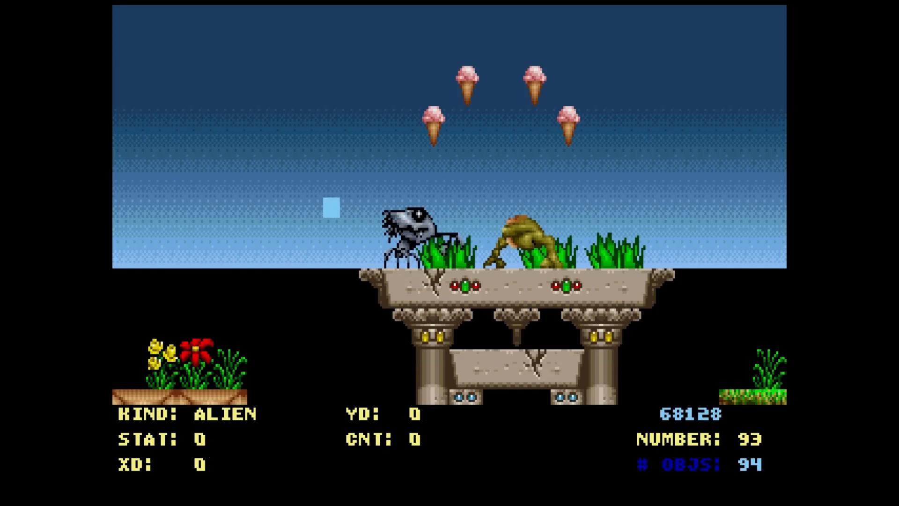
Save the edited level under the name board_01
{"action": "key", "text": "Right"}
{"action": "key", "text": "Right"}
{"action": "key", "text": "Right"}
{"action": "key", "text": "Right"}
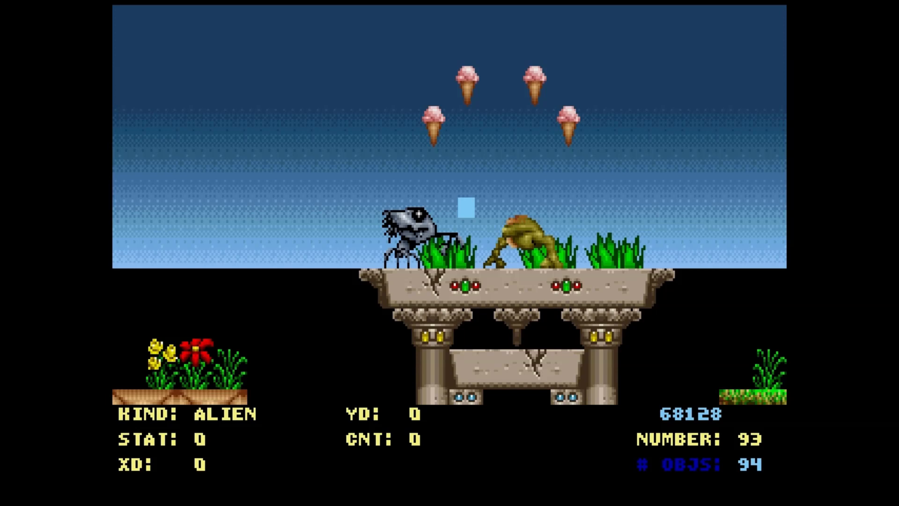
{"action": "key", "text": "s"}
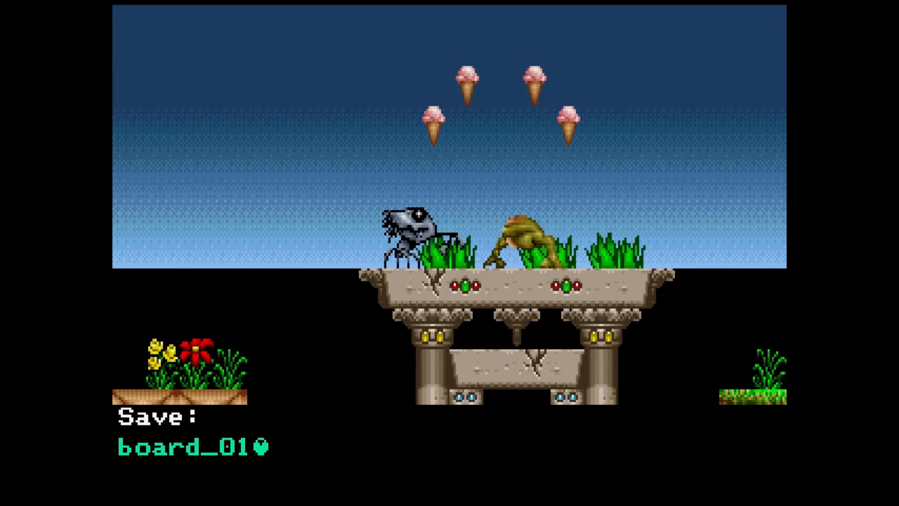
{"action": "key", "text": "Return"}
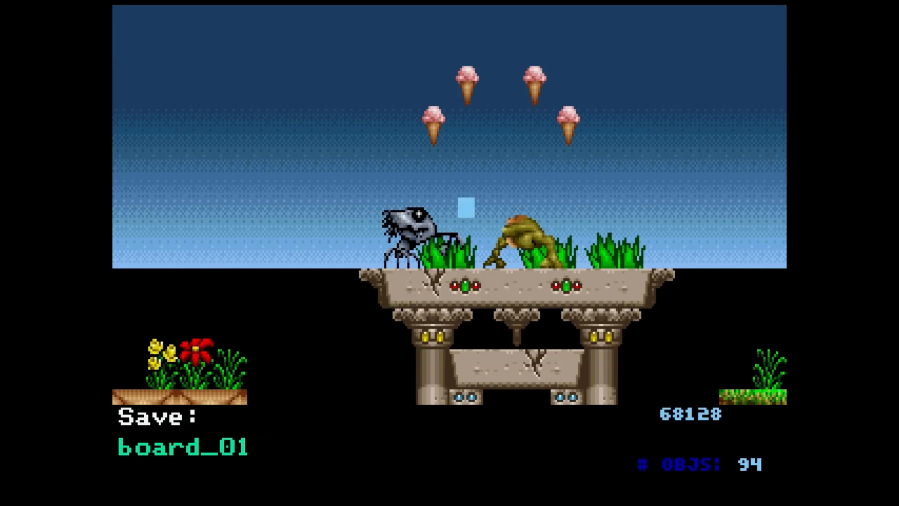
Load the level board_06
{"action": "key", "text": "Left"}
{"action": "key", "text": "Left"}
{"action": "key", "text": "Left"}
{"action": "key", "text": "Left"}
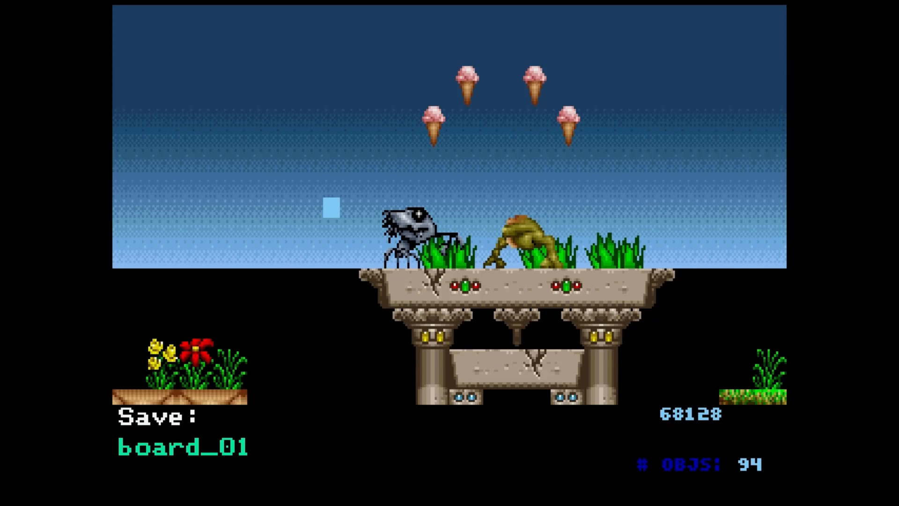
{"action": "key", "text": "l"}
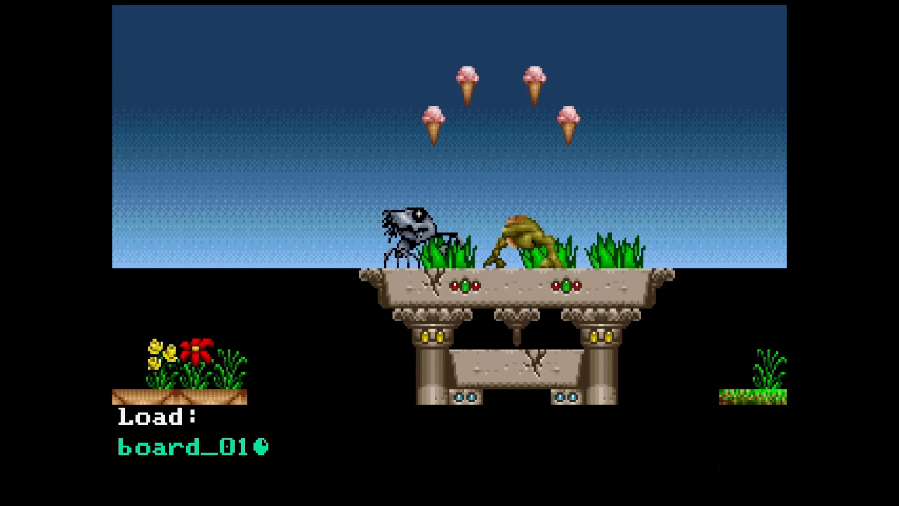
{"action": "key", "text": "BackSpace"}
{"action": "type", "text": "6"}
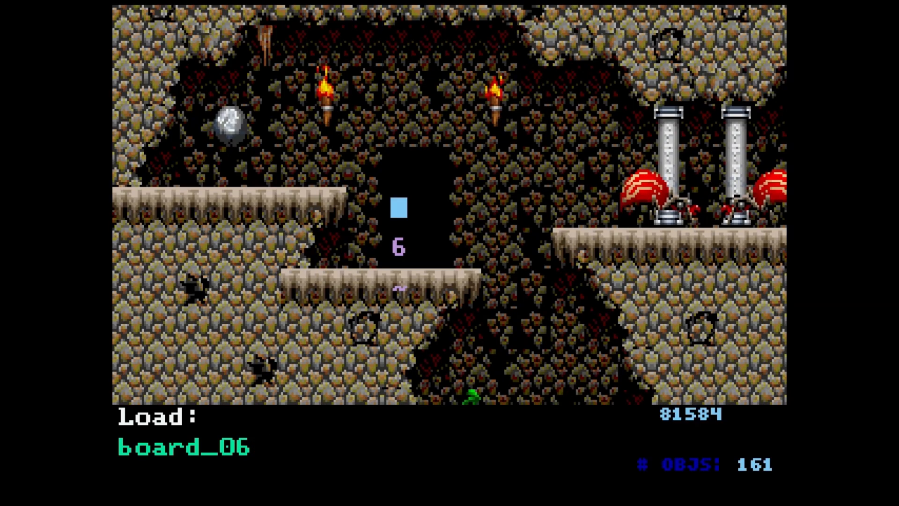
Try to target the red creature at the second silver column, just before the lava pit, with Dis Y set to 1
{"action": "key", "text": "Right"}
{"action": "key", "text": "Right"}
{"action": "key", "text": "Right"}
{"action": "key", "text": "Right"}
{"action": "key", "text": "Right"}
{"action": "key", "text": "Right"}
{"action": "key", "text": "Right"}
{"action": "key", "text": "Right"}
{"action": "key", "text": "Right"}
{"action": "key", "text": "Right"}
{"action": "key", "text": "Right"}
{"action": "key", "text": "Right"}
{"action": "key", "text": "Right"}
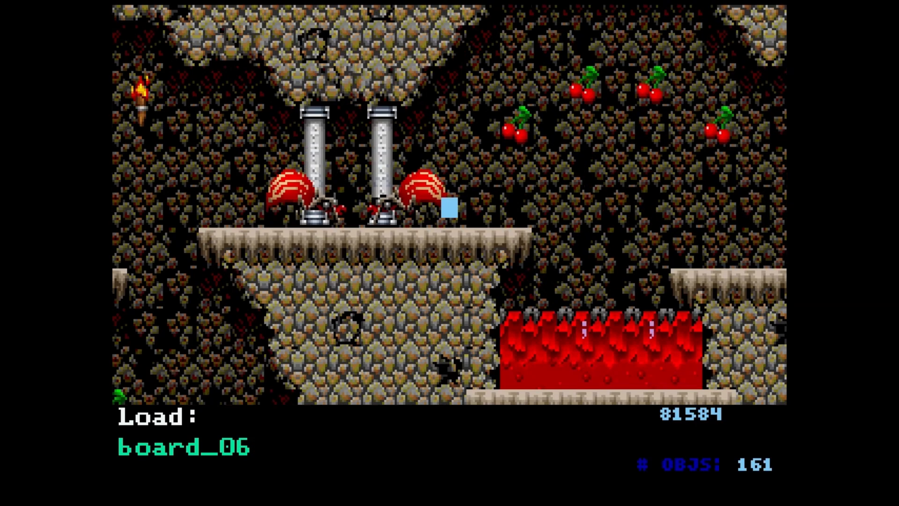
{"action": "key", "text": "Up"}
{"action": "key", "text": "Left"}
{"action": "key", "text": "Left"}
{"action": "key", "text": "Left"}
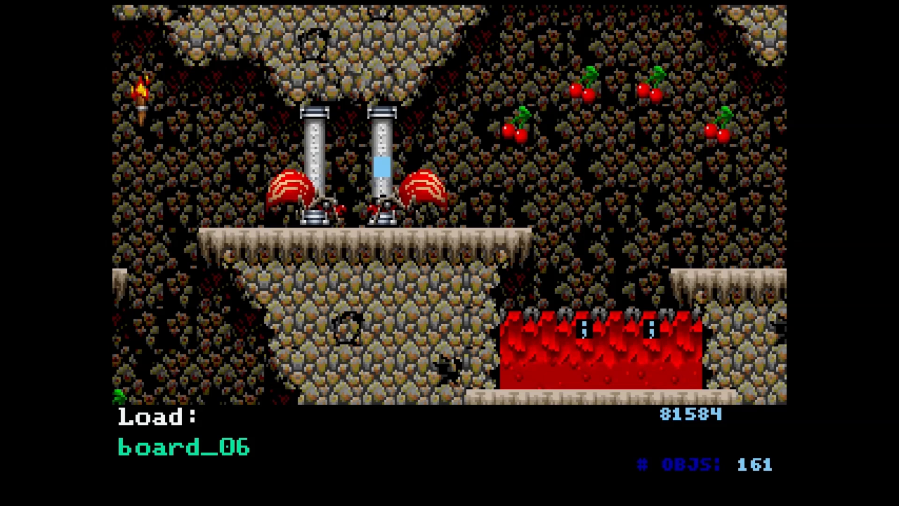
{"action": "key", "text": "y"}
{"action": "key", "text": "BackSpace"}
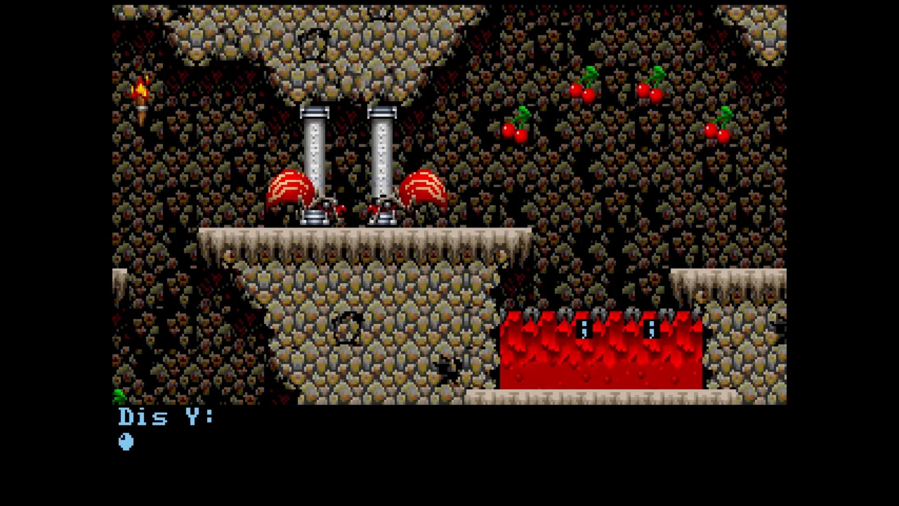
{"action": "type", "text": "1"}
{"action": "key", "text": "Return"}
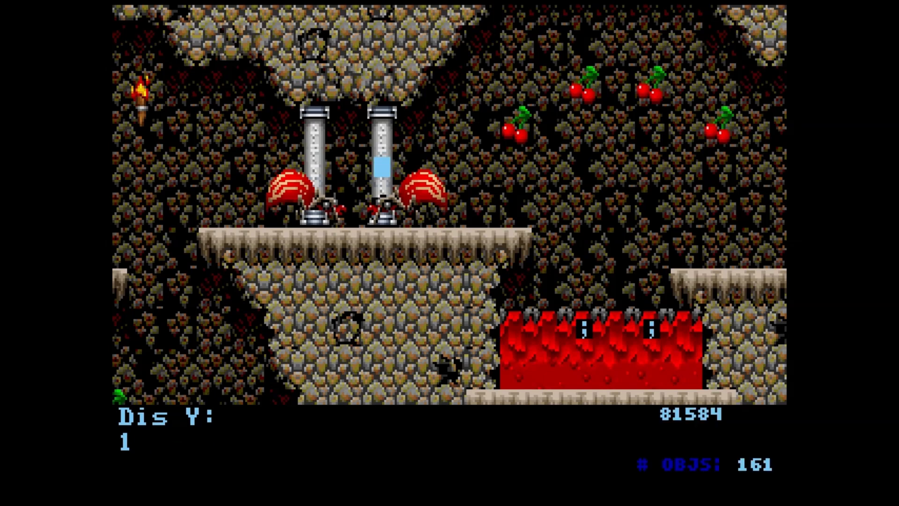
{"action": "key", "text": "o"}
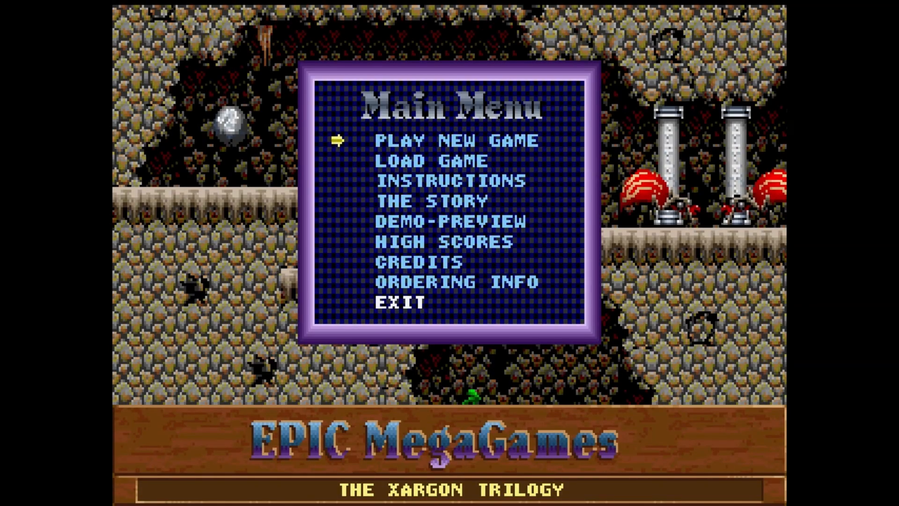
{"action": "key", "text": "Escape"}
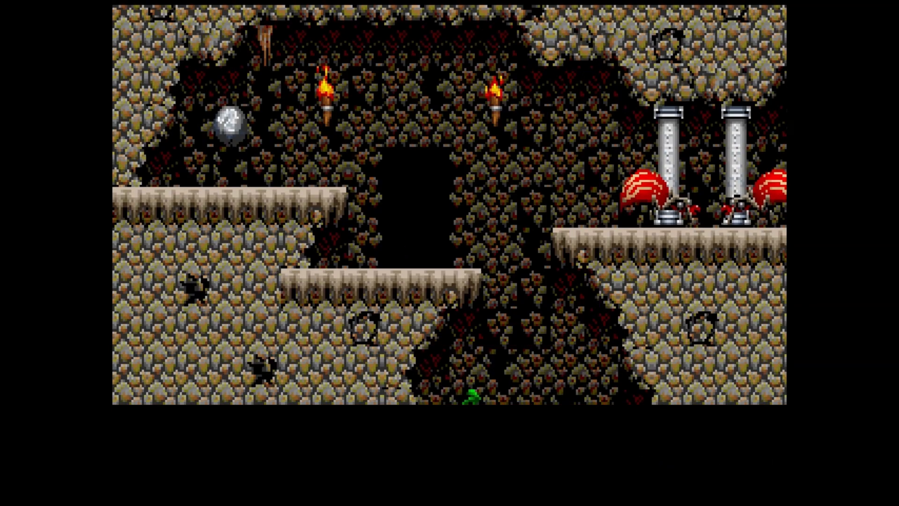
Return to the second silver column above the red creature and test a Dis Y of 4 for targeting it
{"action": "key", "text": "Up"}
{"action": "key", "text": "Right"}
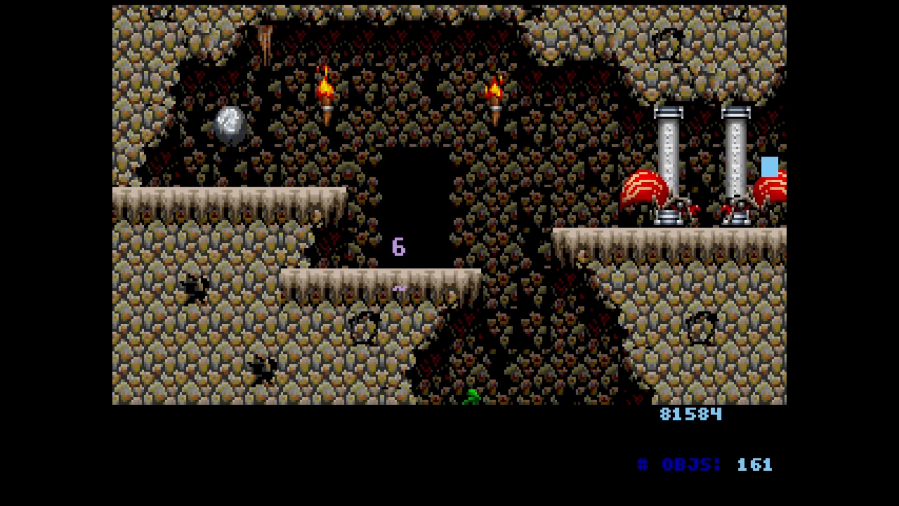
{"action": "key", "text": "Left"}
{"action": "key", "text": "Right"}
{"action": "key", "text": "Right"}
{"action": "key", "text": "Left"}
{"action": "key", "text": "Left"}
{"action": "key", "text": "y"}
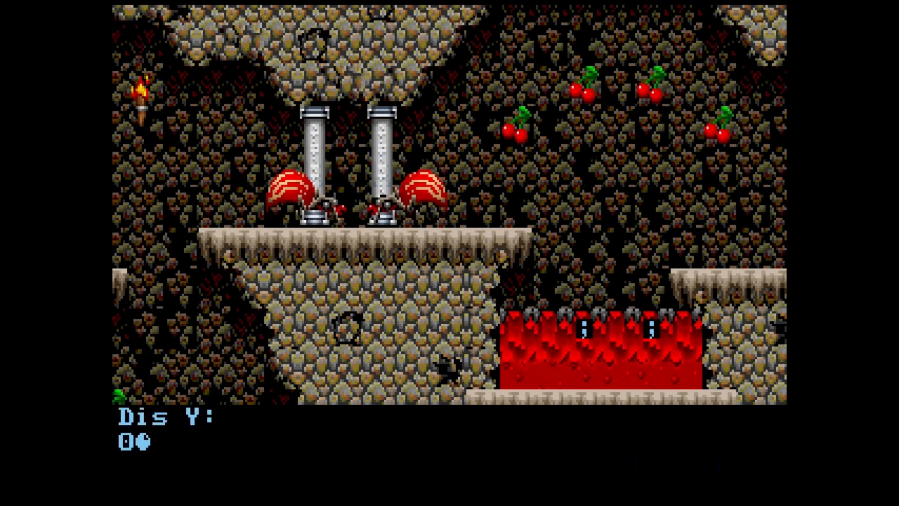
{"action": "key", "text": "BackSpace"}
{"action": "type", "text": "4"}
{"action": "key", "text": "Return"}
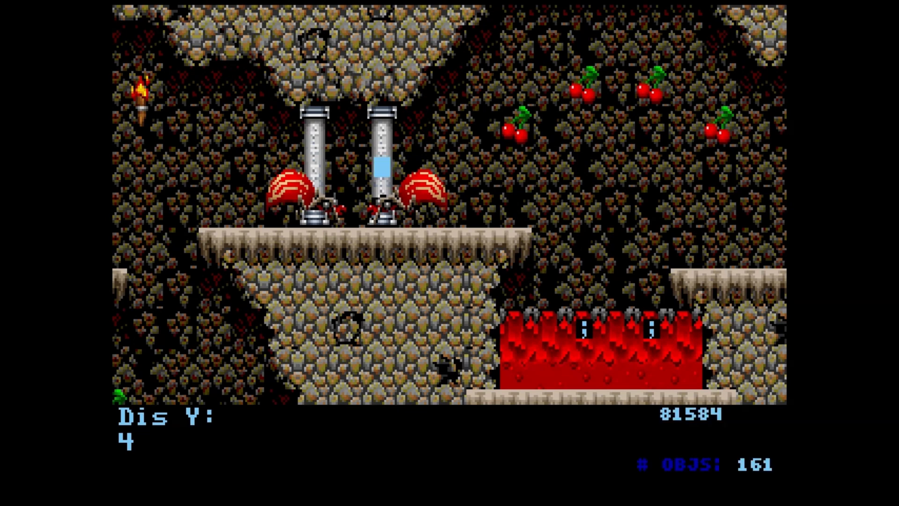
{"action": "key", "text": "o"}
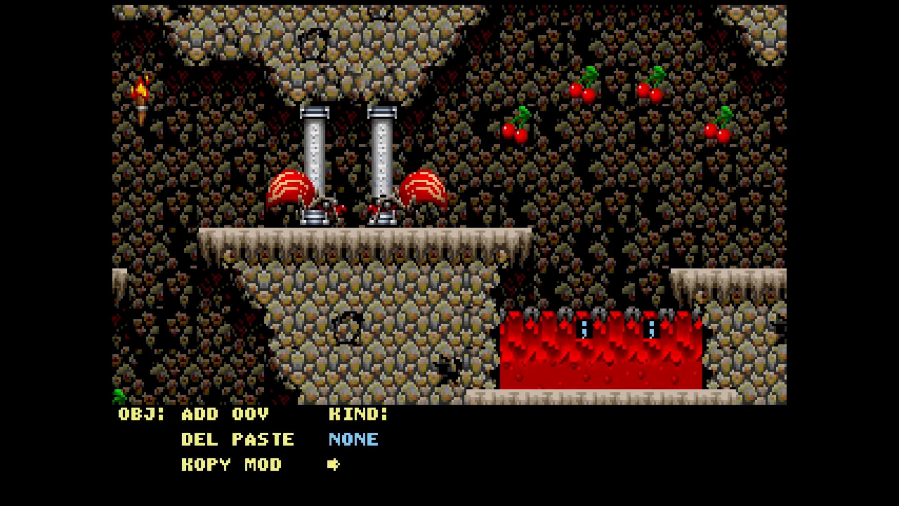
{"action": "key", "text": "Escape"}
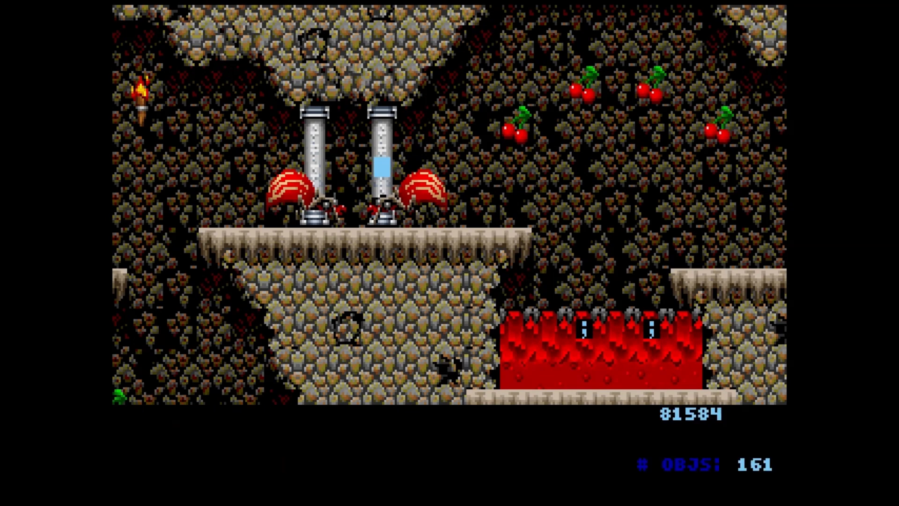
Set Dis Y to 3 and check whether it targets the red creature at the second silver column
{"action": "key", "text": "y"}
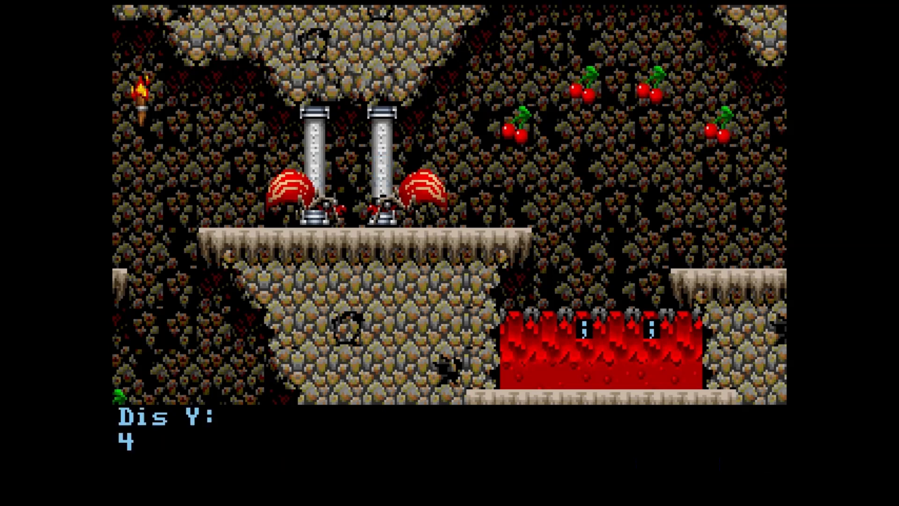
{"action": "key", "text": "BackSpace"}
{"action": "type", "text": "3"}
{"action": "key", "text": "Return"}
{"action": "key", "text": "o"}
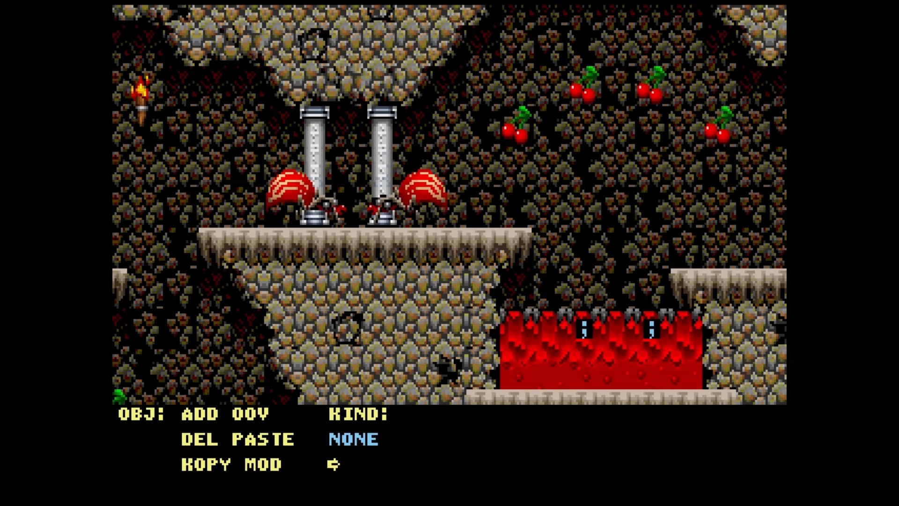
{"action": "key", "text": "Escape"}
Set Dis Y to 2 and check whether it targets the red creature at the second silver column
{"action": "key", "text": "y"}
{"action": "key", "text": "BackSpace"}
{"action": "type", "text": "2"}
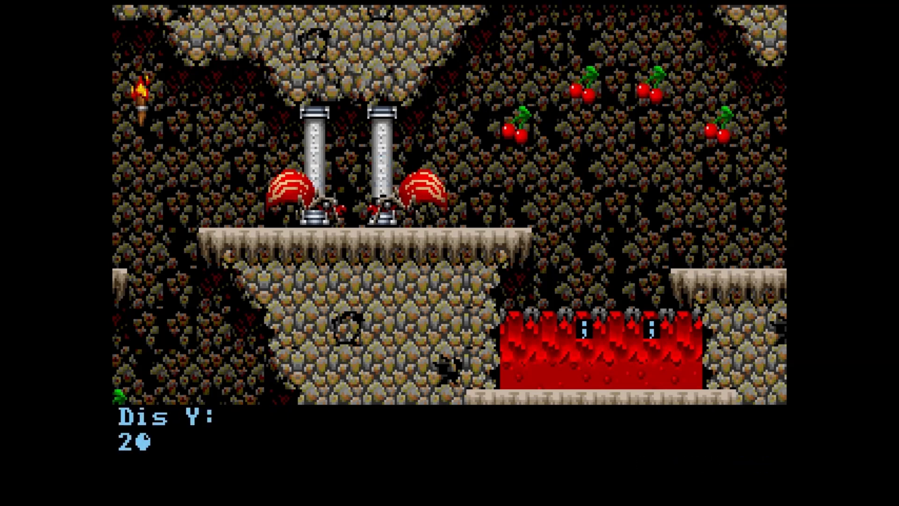
{"action": "key", "text": "Return"}
{"action": "key", "text": "o"}
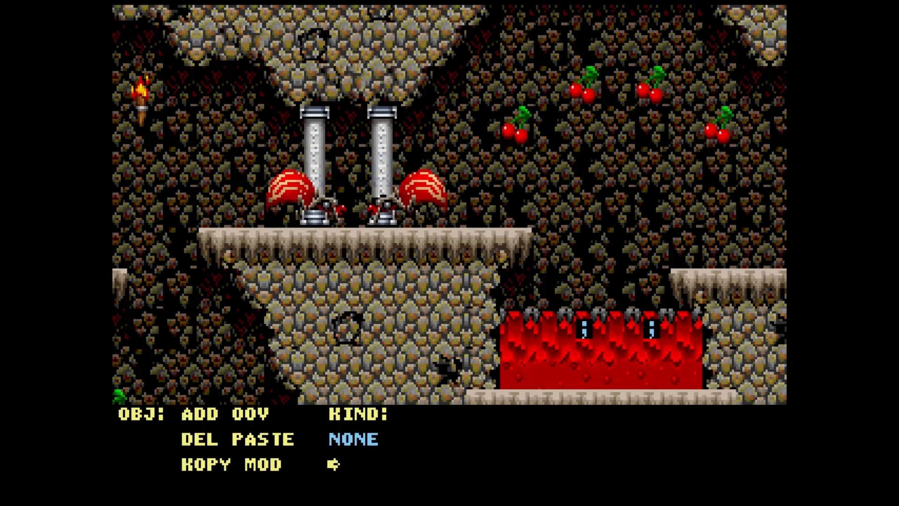
{"action": "key", "text": "Escape"}
Set Dis Y to 5 and check whether it targets the red creature at the second silver column
{"action": "key", "text": "y"}
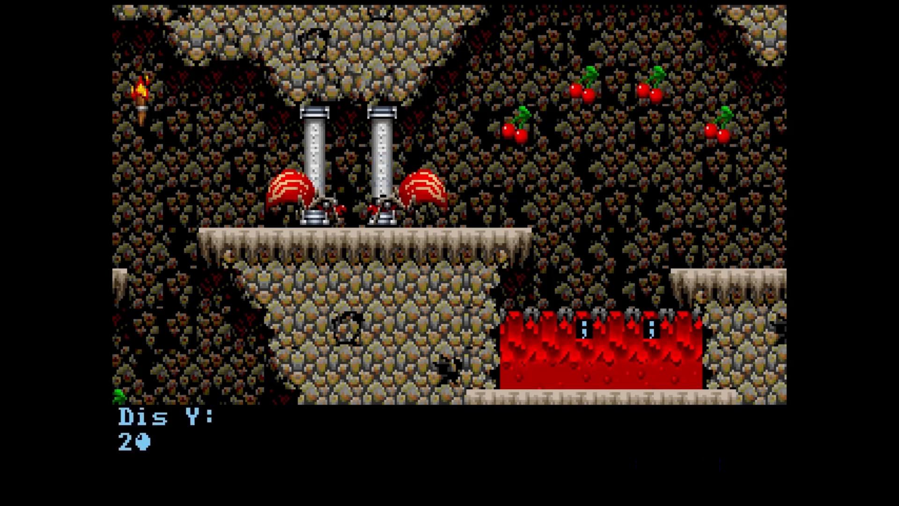
{"action": "key", "text": "BackSpace"}
{"action": "type", "text": "5"}
{"action": "key", "text": "Return"}
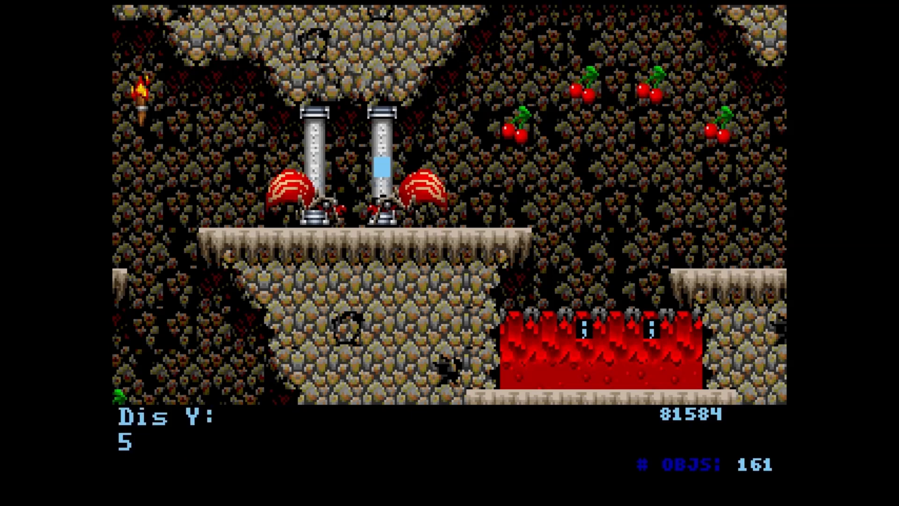
{"action": "key", "text": "o"}
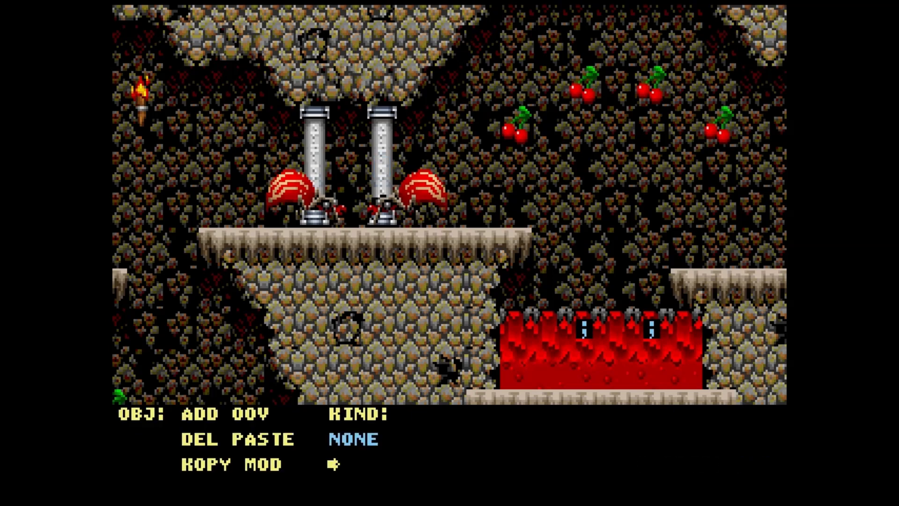
{"action": "key", "text": "Escape"}
Set Dis Y to 6 and check whether it targets the red creature at the second silver column
{"action": "key", "text": "y"}
{"action": "key", "text": "BackSpace"}
{"action": "type", "text": "6"}
{"action": "key", "text": "Return"}
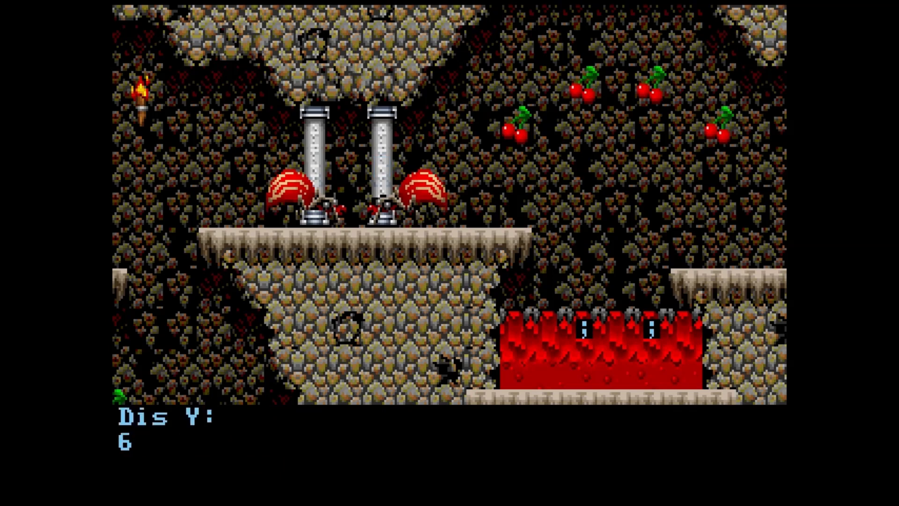
{"action": "key", "text": "o"}
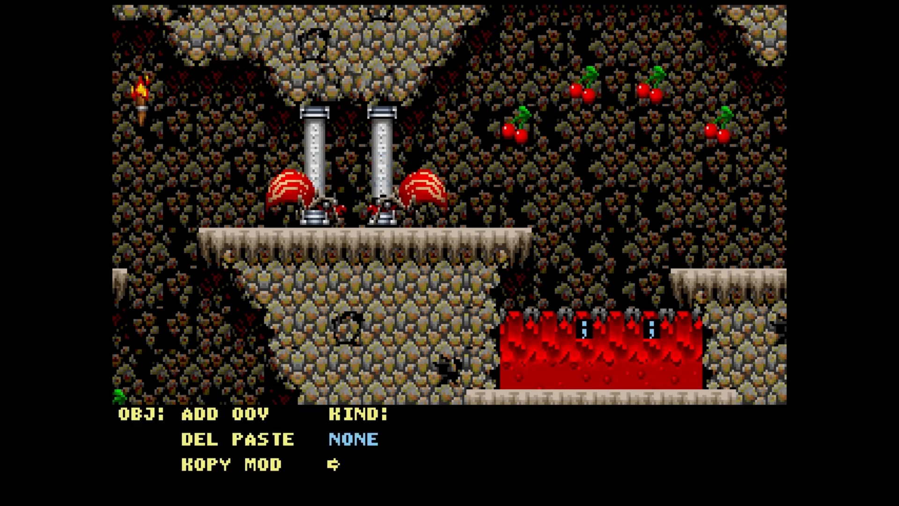
{"action": "key", "text": "Escape"}
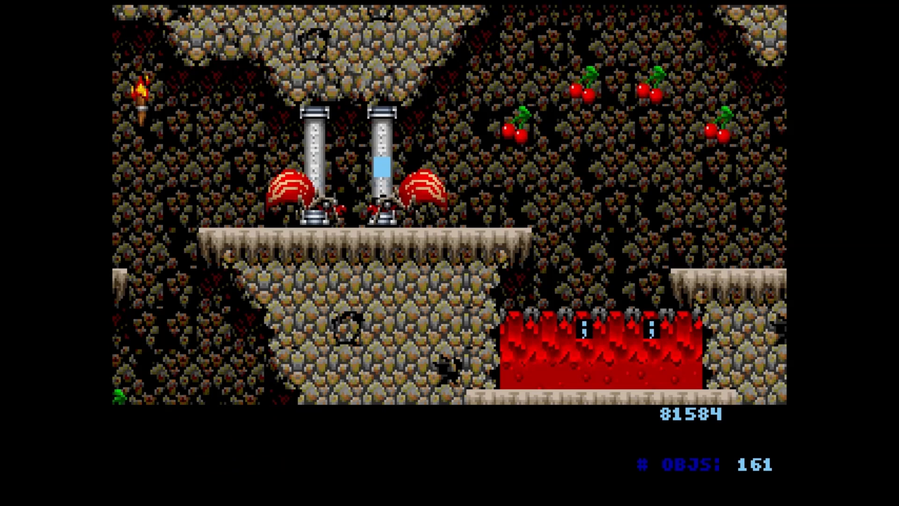
Set Dis Y to 7 and check whether it targets the red creature at the second silver column
{"action": "key", "text": "y"}
{"action": "key", "text": "BackSpace"}
{"action": "type", "text": "7"}
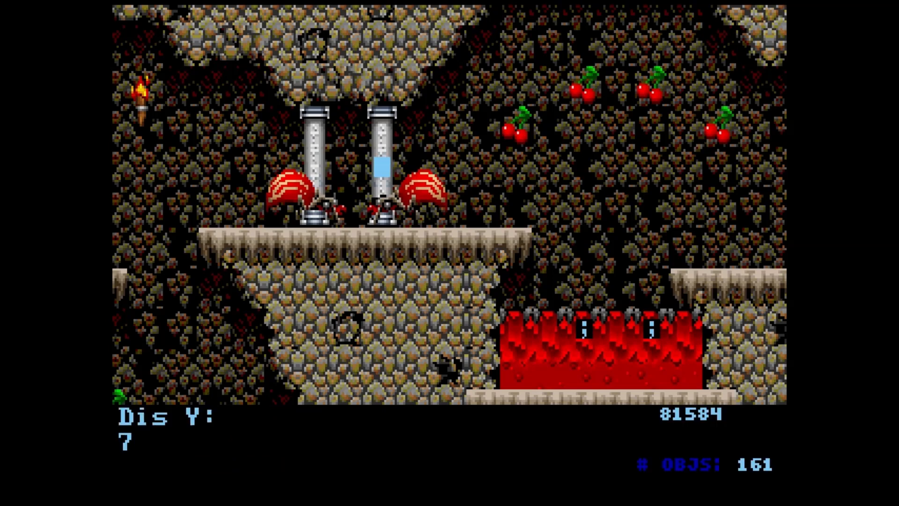
{"action": "key", "text": "Return"}
{"action": "key", "text": "o"}
{"action": "key", "text": "Escape"}
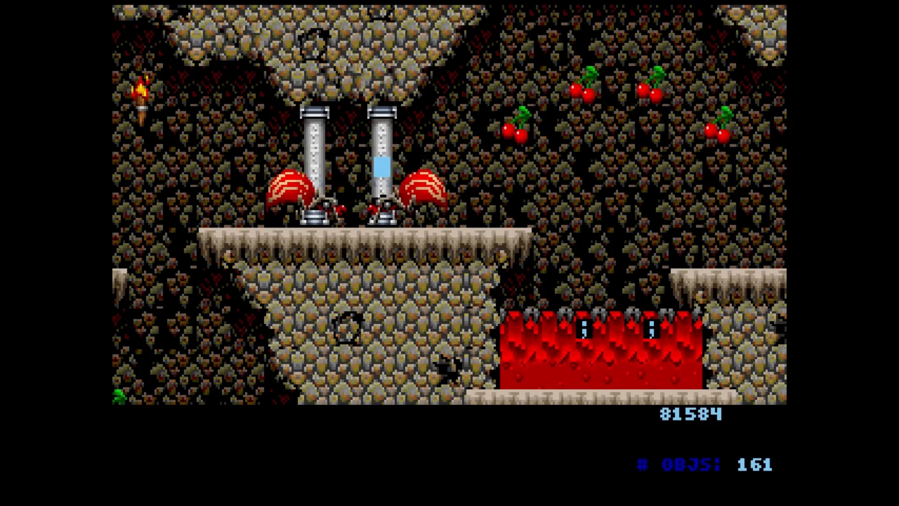
Set Dis Y to 8 and open the object commands for the red spider at the second silver column
{"action": "key", "text": "y"}
{"action": "key", "text": "BackSpace"}
{"action": "type", "text": "8"}
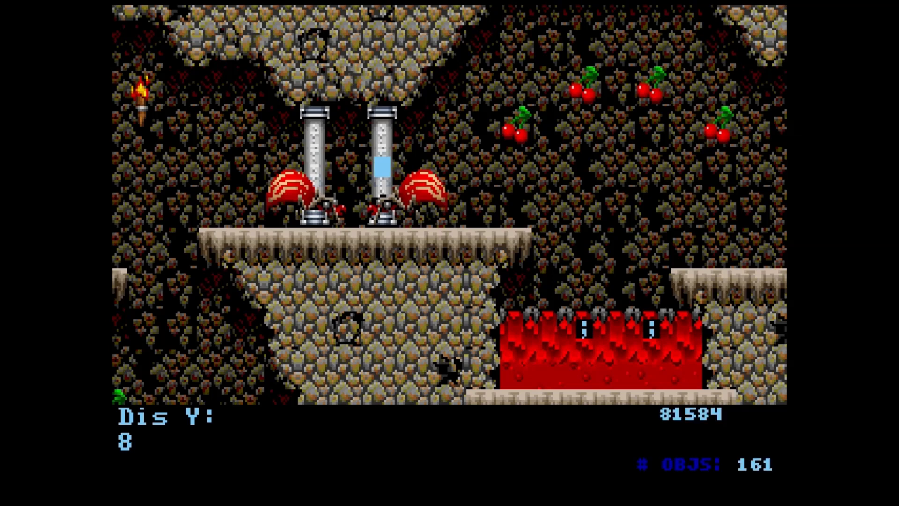
{"action": "key", "text": "Return"}
{"action": "key", "text": "o"}
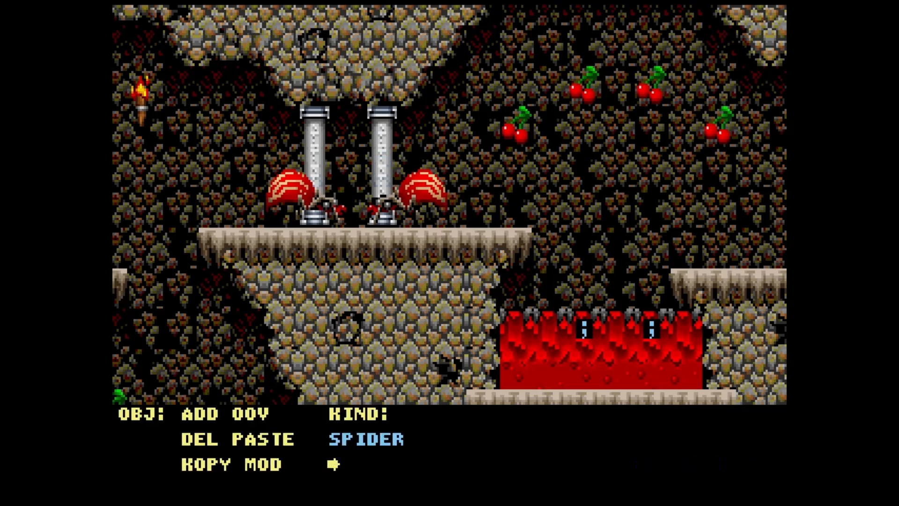